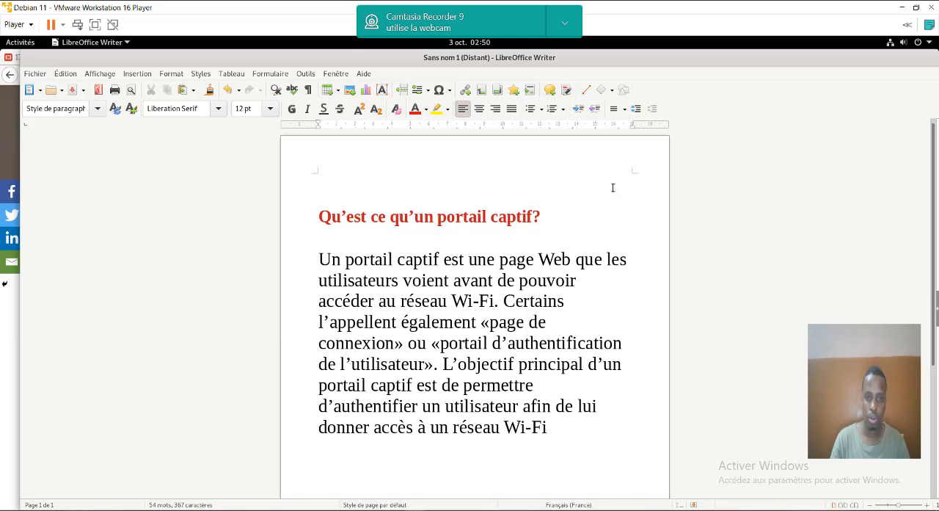
# - Switch to the terminal, ping 8.8.8.8 to test the internet connection, and stop the ping after a few replies
pyautogui.hotkey('alt', 'Tab')
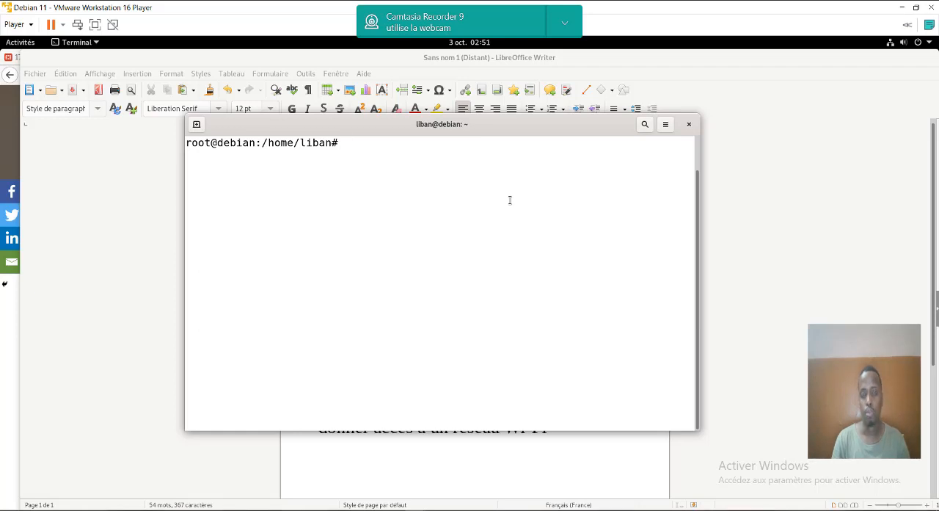
pyautogui.write('p')
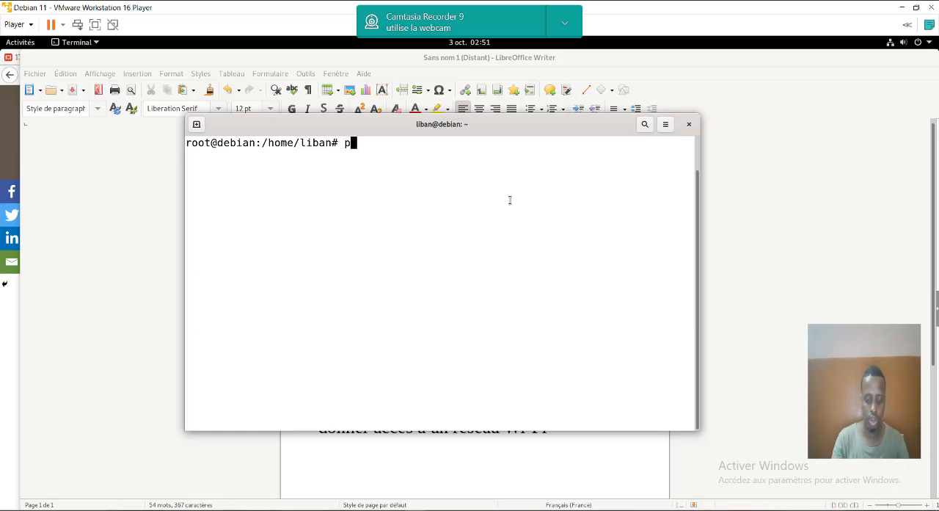
pyautogui.write('ing')
pyautogui.press('Up')
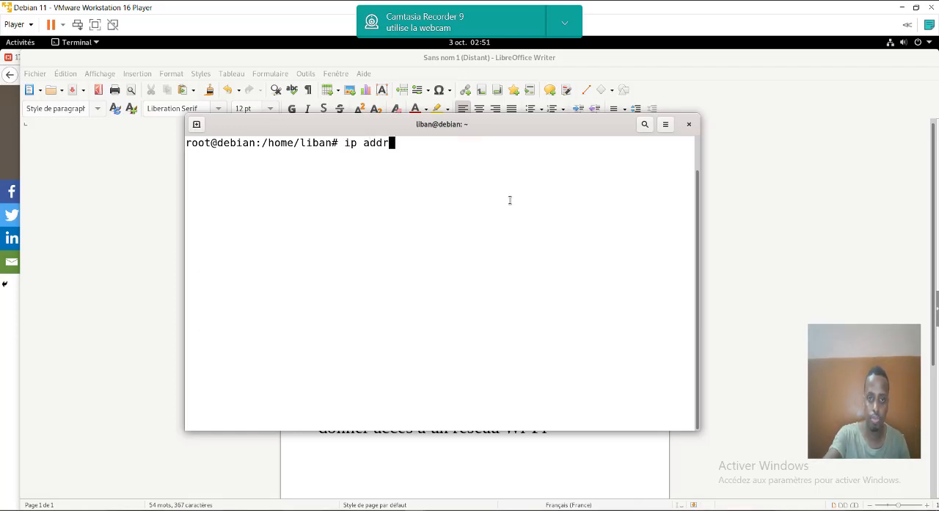
pyautogui.press('BackSpace')
pyautogui.press('BackSpace')
pyautogui.press('BackSpace')
pyautogui.press('BackSpace')
pyautogui.press('BackSpace')
pyautogui.press('BackSpace')
pyautogui.press('BackSpace')
pyautogui.write('p')
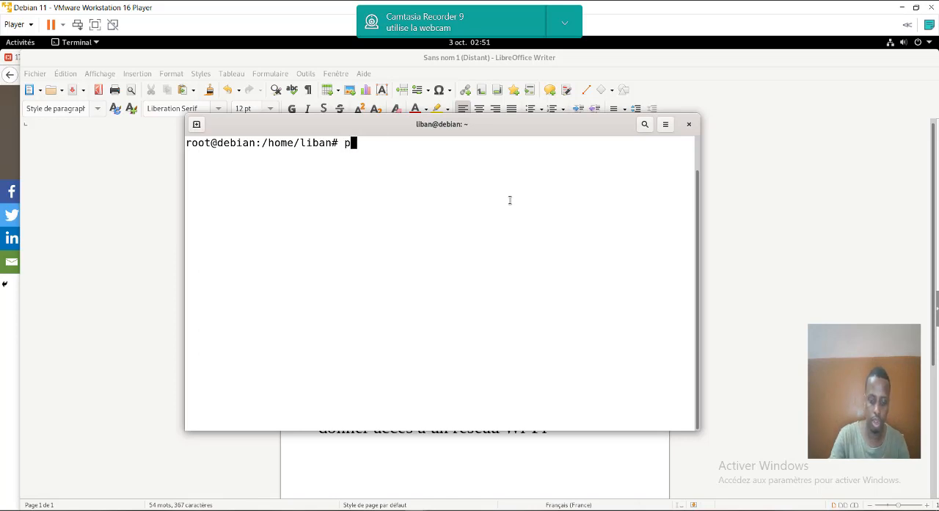
pyautogui.write('ing 8.8.8.8')
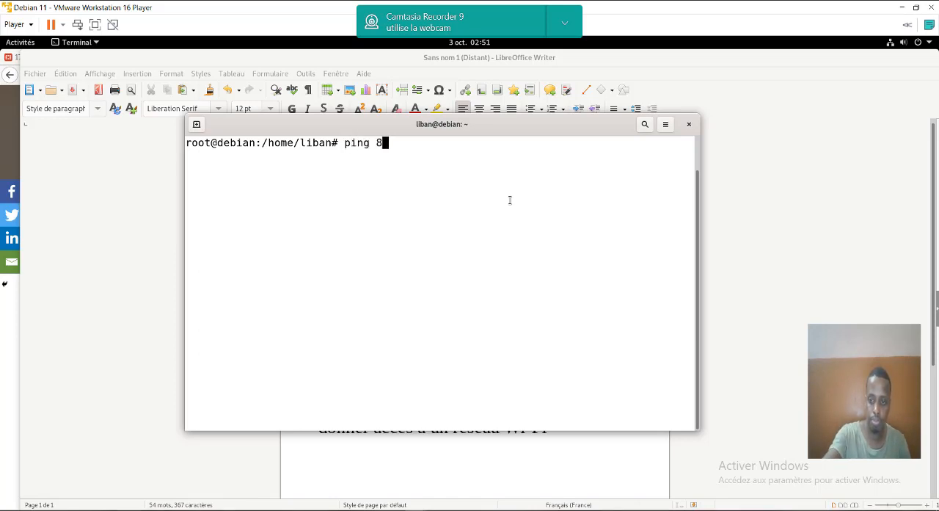
pyautogui.press('Return')
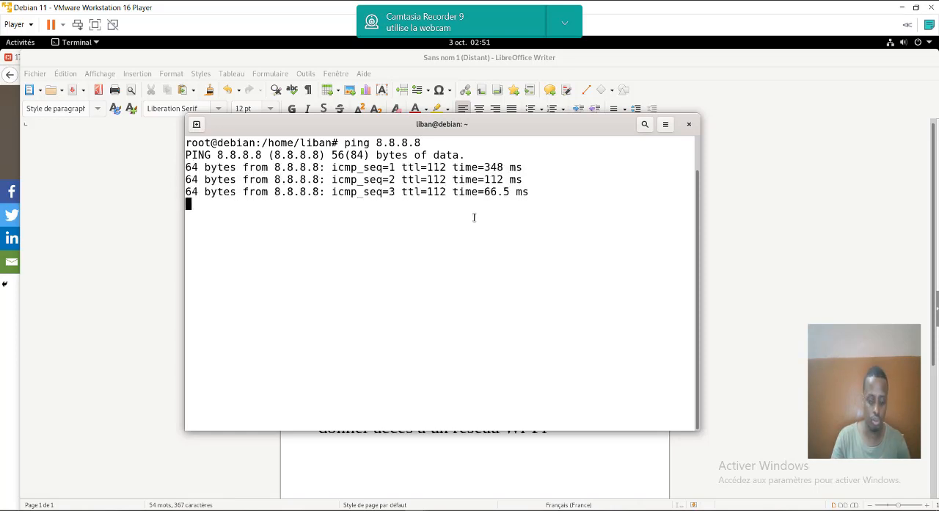
pyautogui.hotkey('ctrl', 'c')
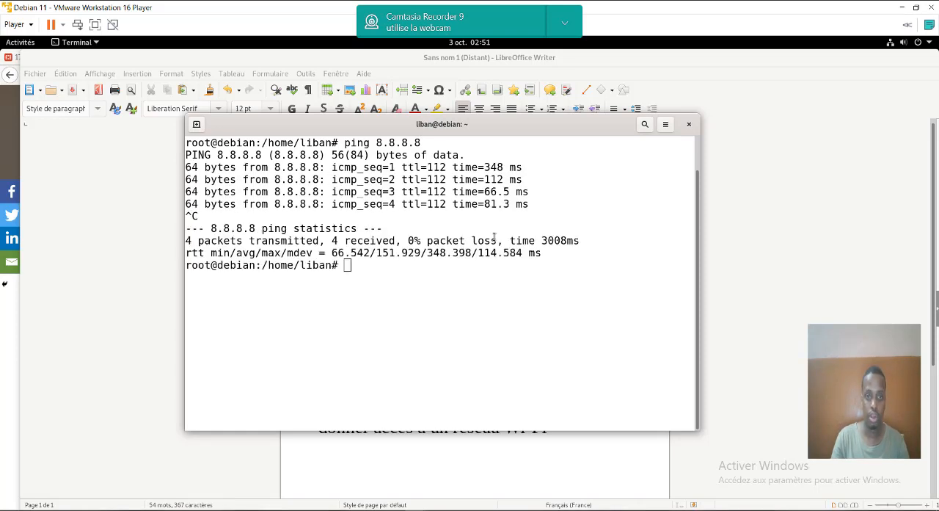
# - Switch to Firefox and load google.com in a new tab to check web access
pyautogui.hotkey('alt', 'Tab')
pyautogui.hotkey('alt', 'Tab')
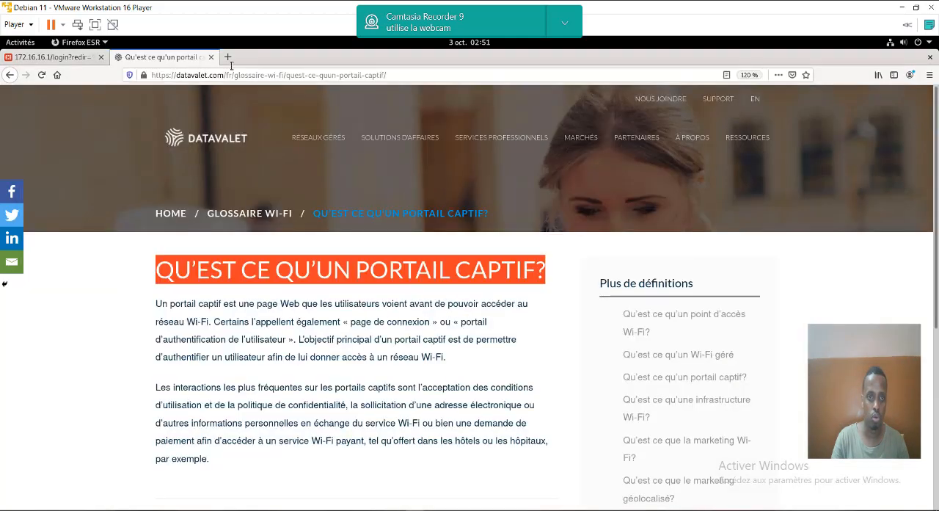
pyautogui.click(228, 56)
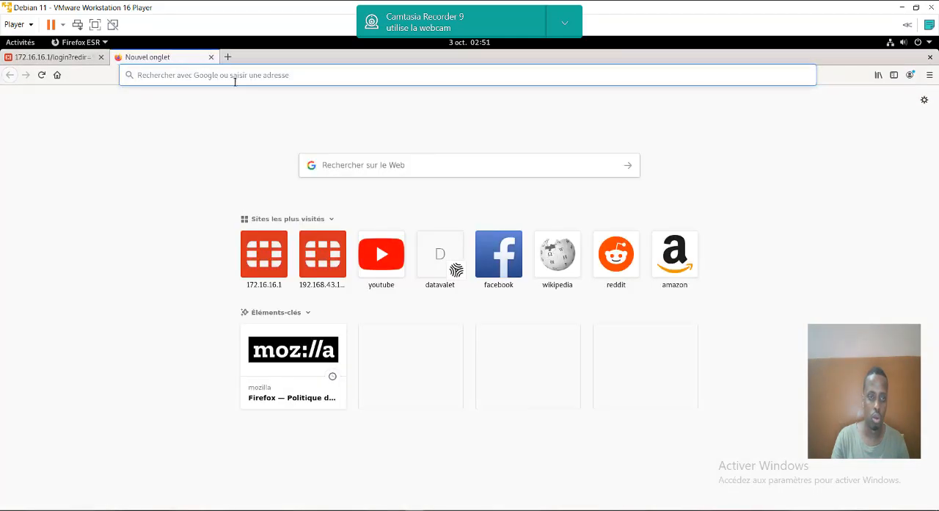
pyautogui.click(238, 75)
pyautogui.write('google.com/')
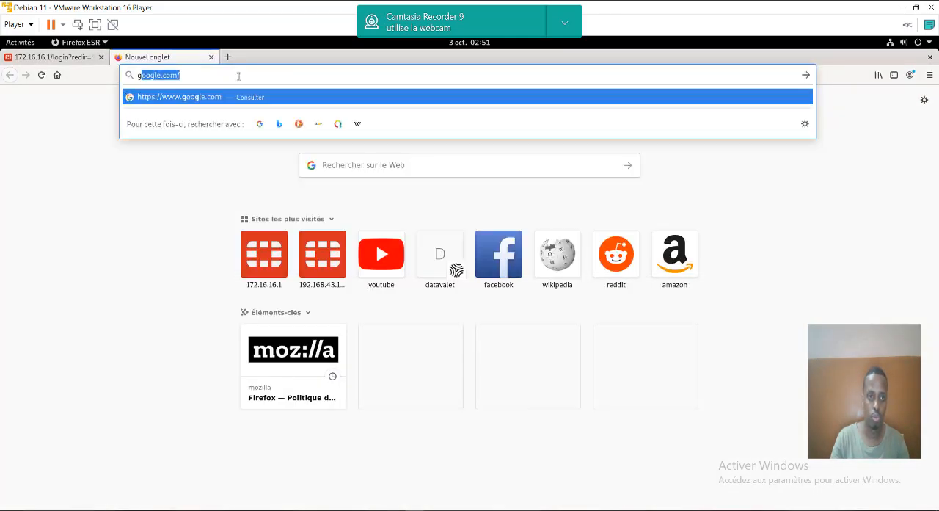
pyautogui.press('Return')
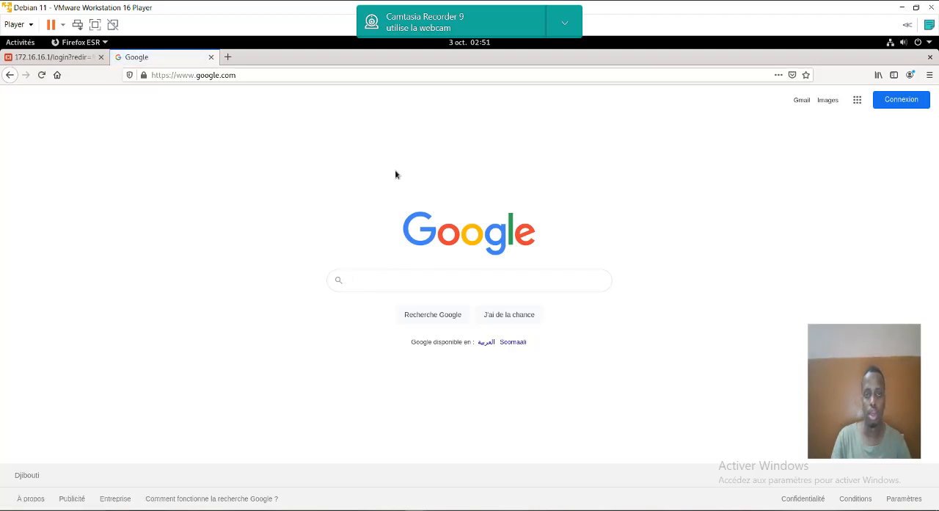
# - Log in to the FortiGate page at 172.16.16.1 as admin with the account password and dismiss the browser's offer to save it
pyautogui.click(57, 59)
pyautogui.write('a')
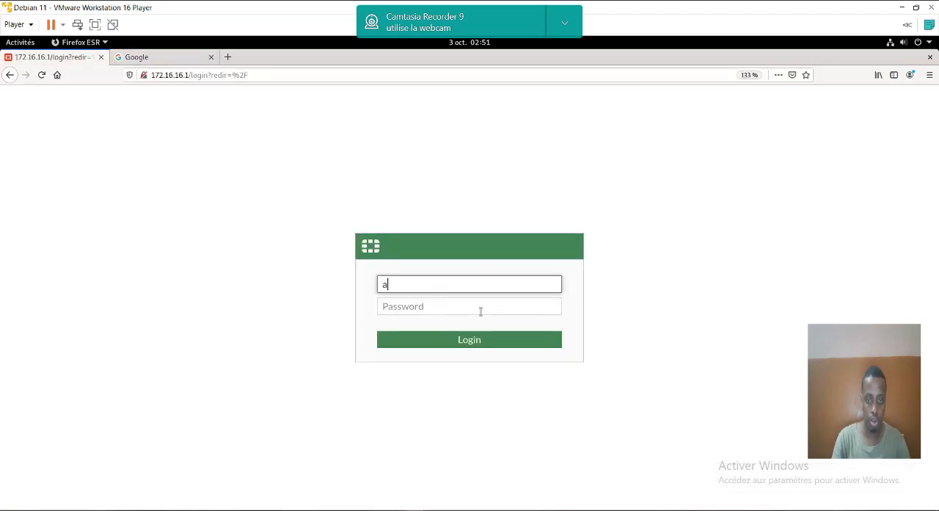
pyautogui.write('dmin')
pyautogui.press('Tab')
pyautogui.write('*****')
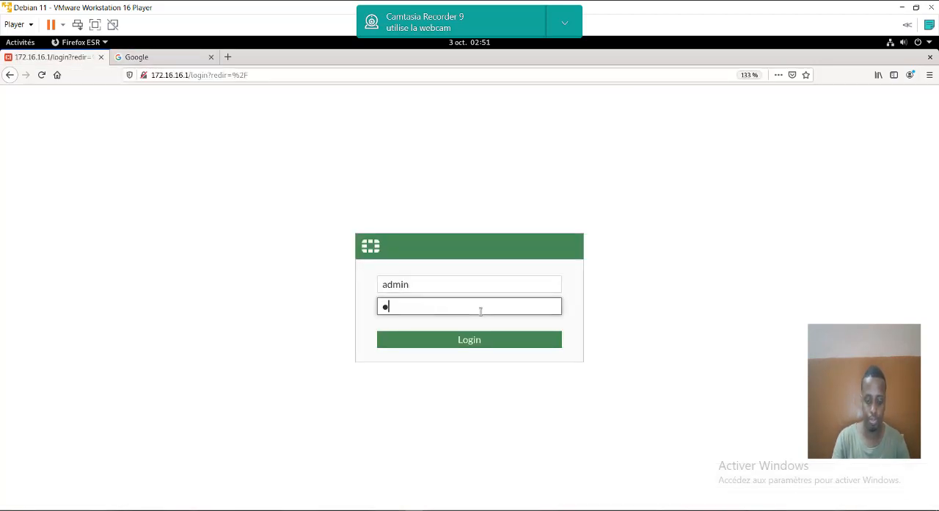
pyautogui.press('Return')
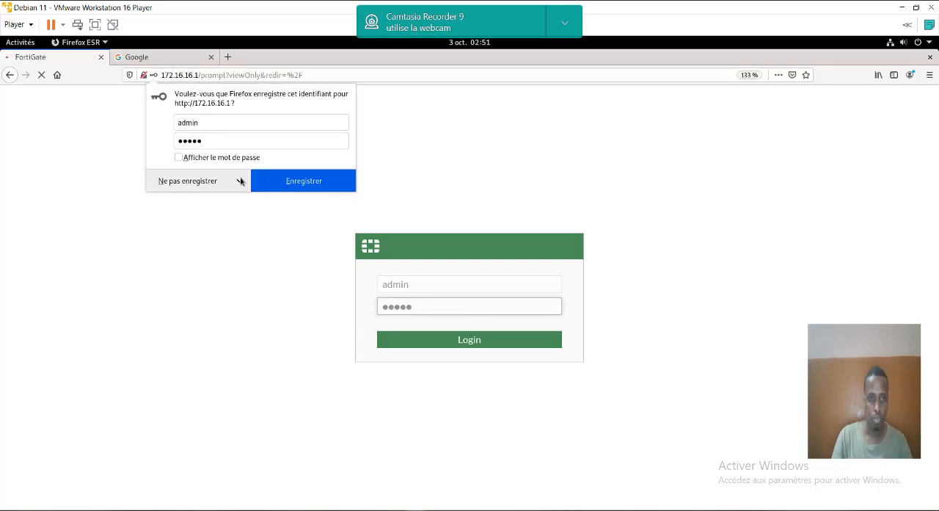
pyautogui.click(400, 228)
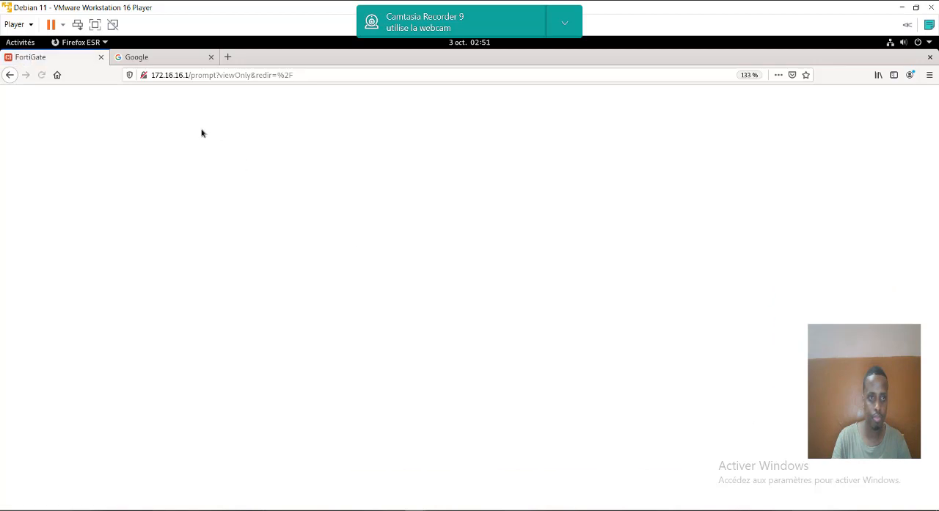
# - Show the virtual machine full screen, postpone the FortiGate setup, and dismiss the FortiOS 7.0.0 overview
pyautogui.click(95, 24)
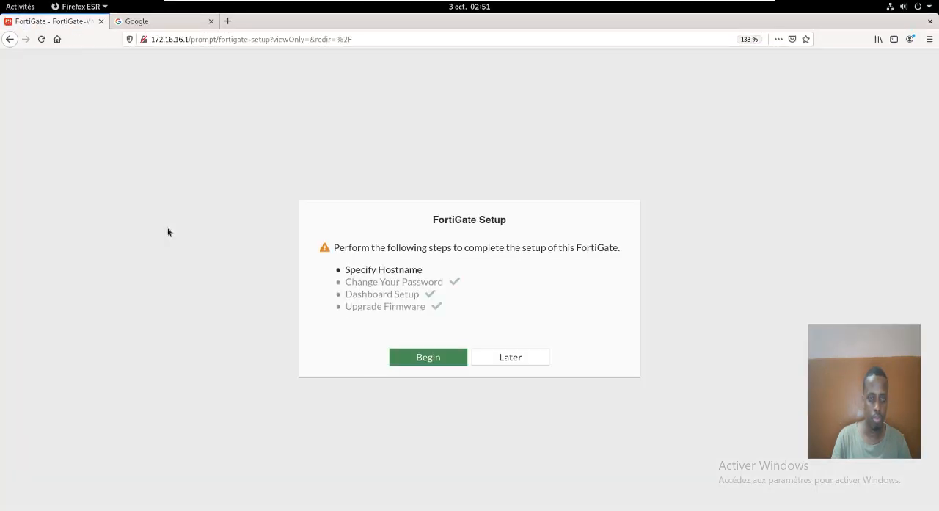
pyautogui.click(521, 358)
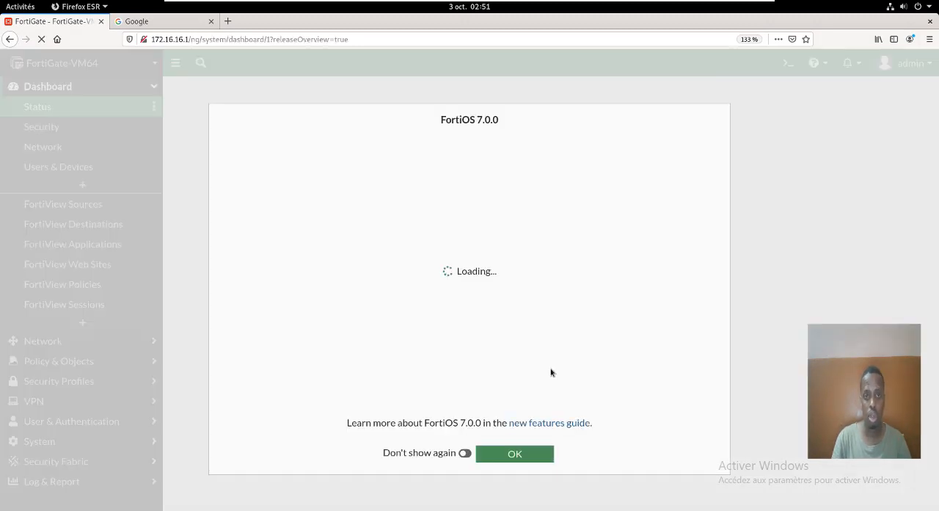
pyautogui.click(517, 453)
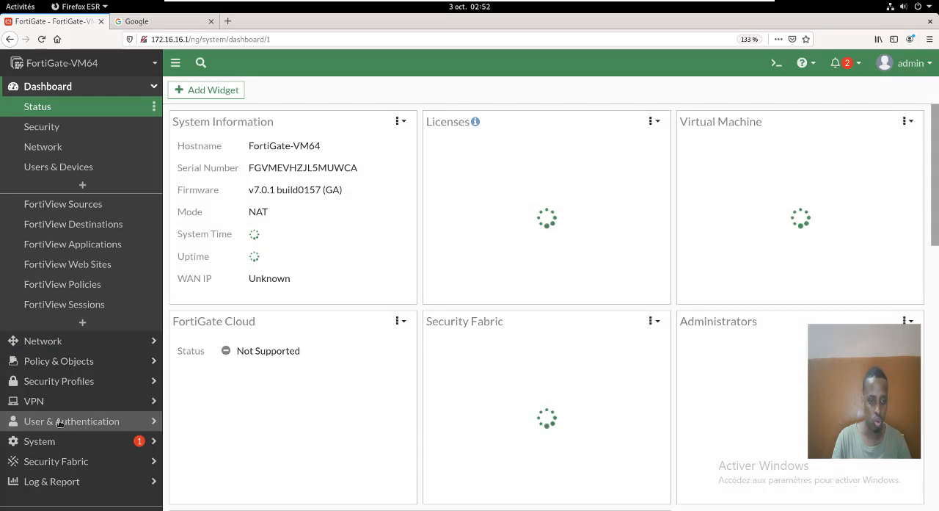
# - Start a new user definition of type Local User and proceed to its login credentials
pyautogui.click(93, 422)
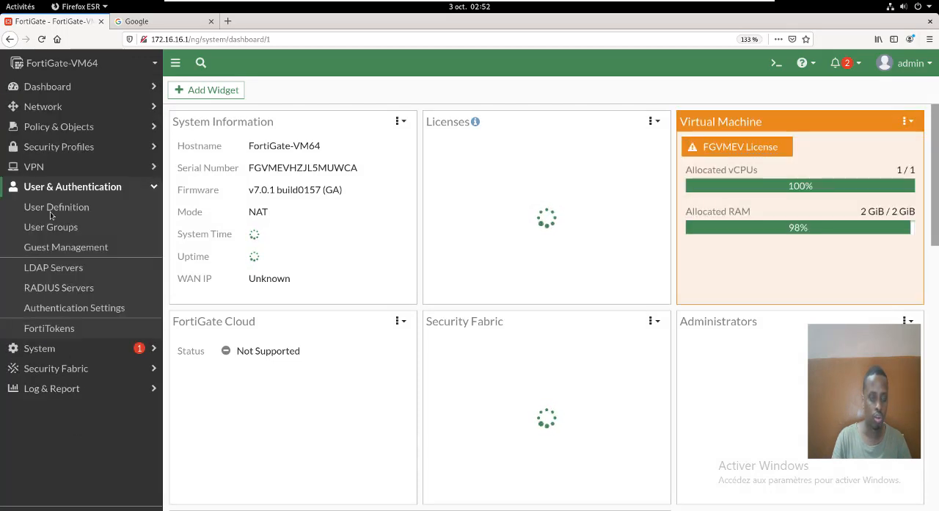
pyautogui.click(56, 208)
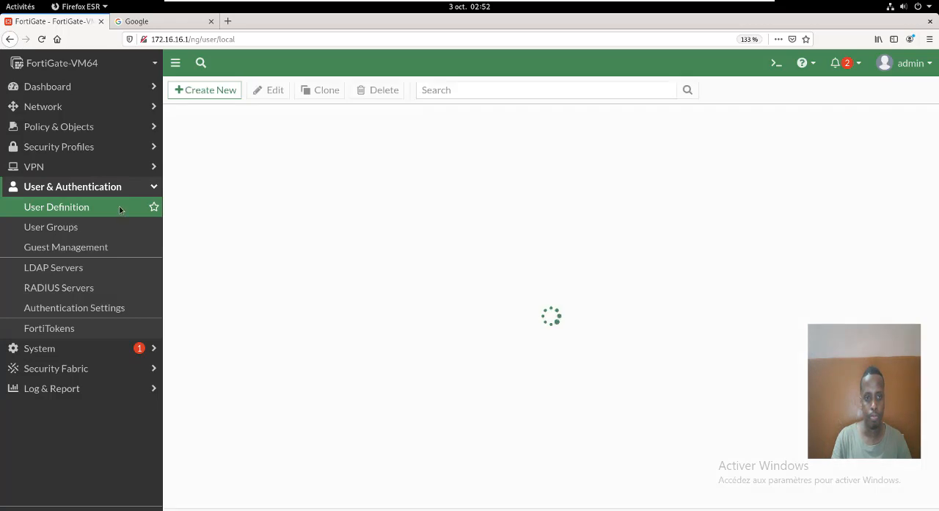
pyautogui.click(205, 90)
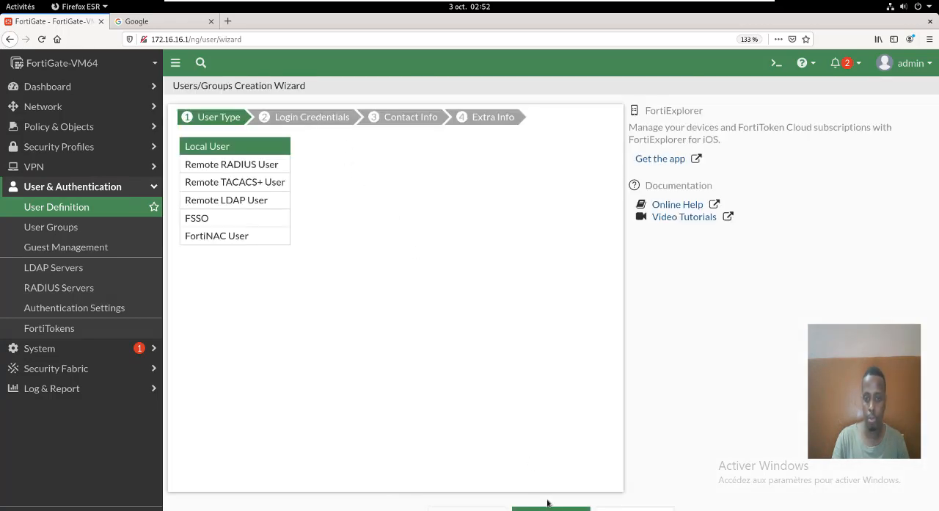
pyautogui.click(549, 508)
# - Enter the new user's username and password, decline saving them in the browser, and finish creating the user without two-factor authentication
pyautogui.click(332, 146)
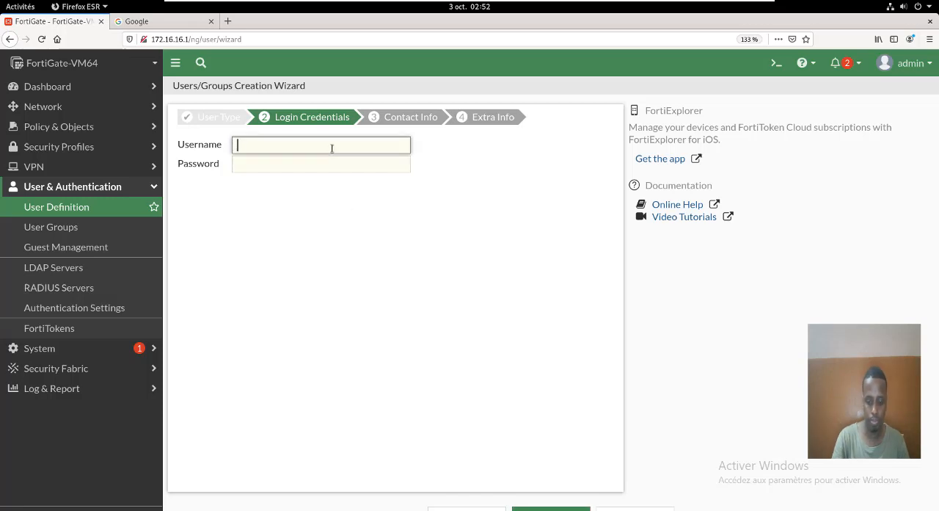
pyautogui.write('liban')
pyautogui.click(328, 157)
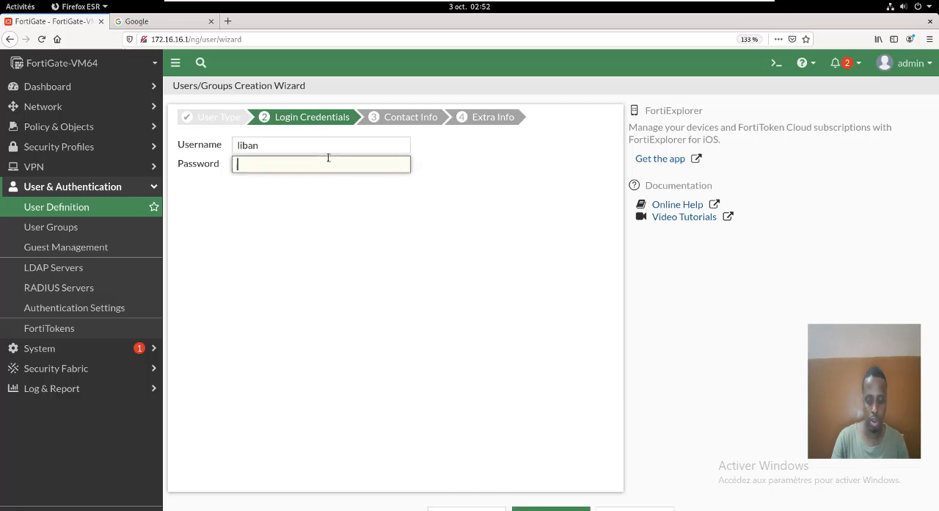
pyautogui.write('12345')
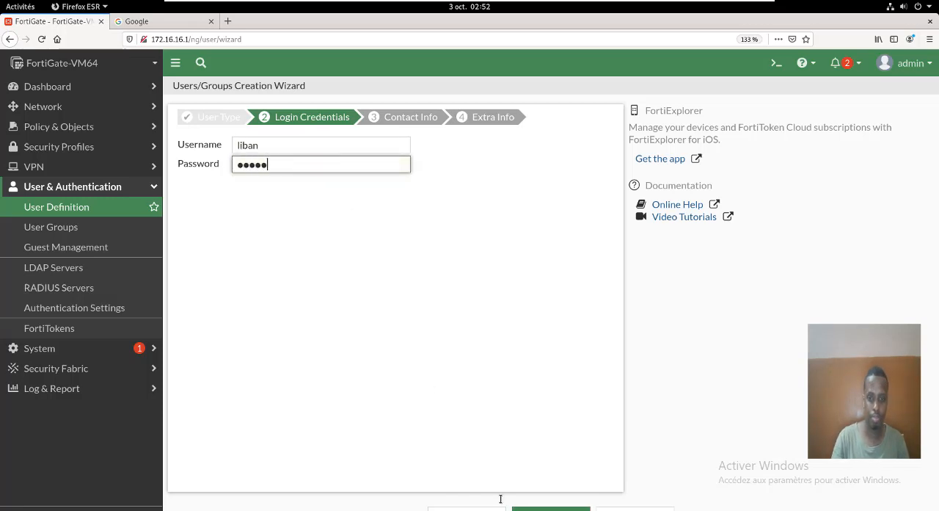
pyautogui.click(549, 508)
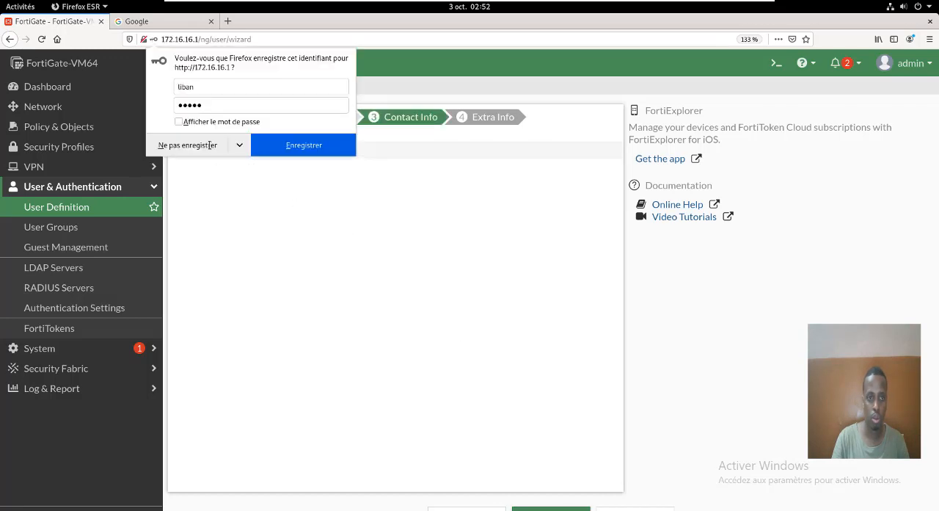
pyautogui.click(210, 146)
pyautogui.click(562, 507)
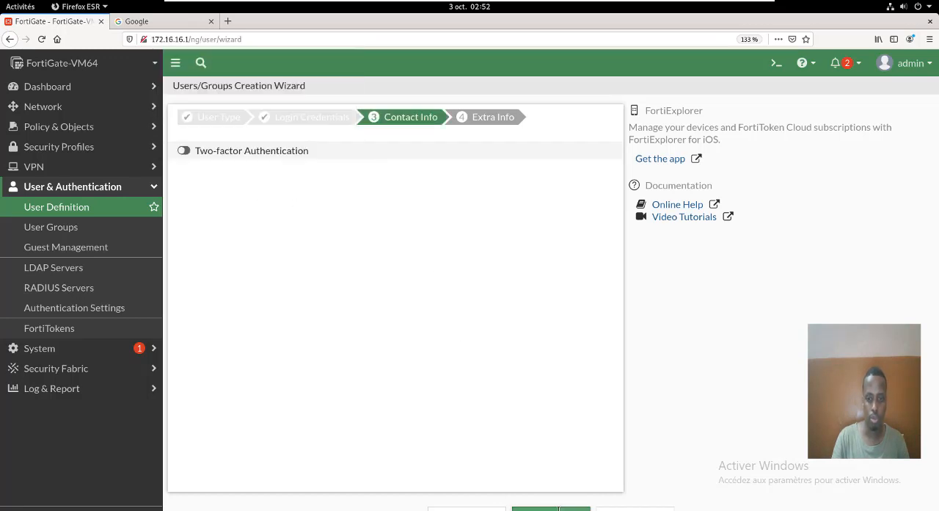
pyautogui.click(549, 508)
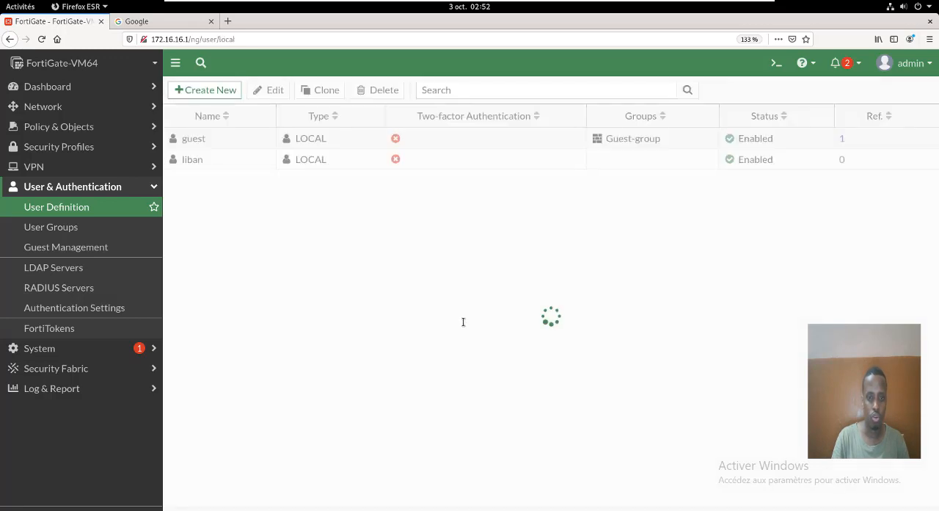
# - Start a new Firewall-type user group and name it portail_captif
pyautogui.click(72, 228)
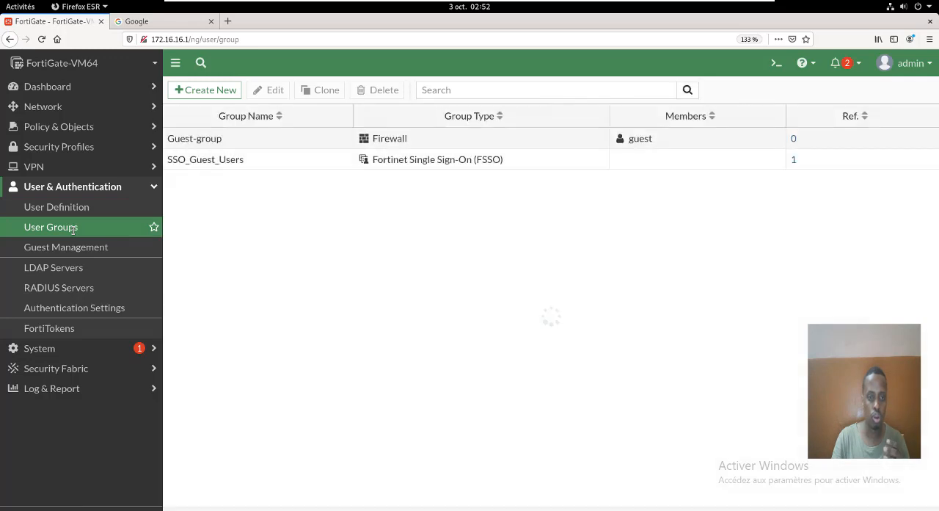
pyautogui.click(206, 90)
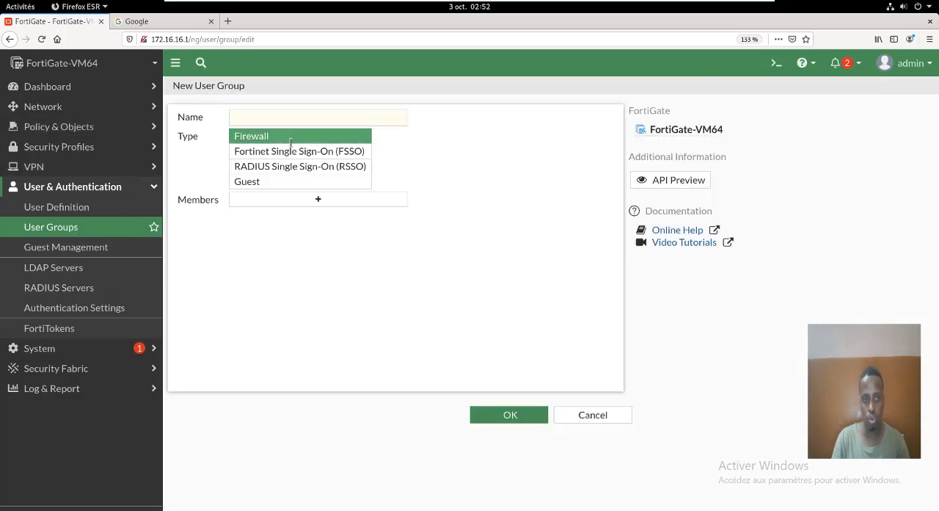
pyautogui.click(299, 119)
pyautogui.write('portai')
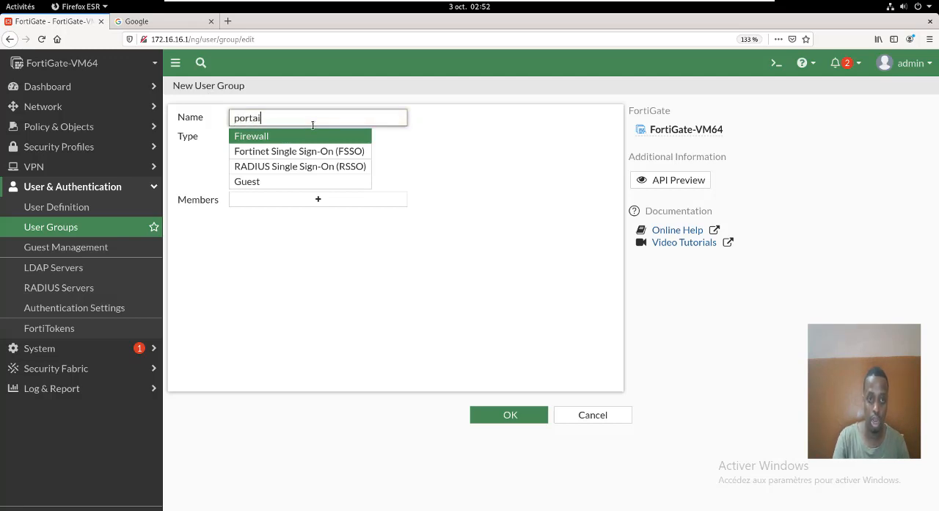
pyautogui.write('l ')
pyautogui.write('cp')
pyautogui.press('BackSpace')
pyautogui.write('aptif')
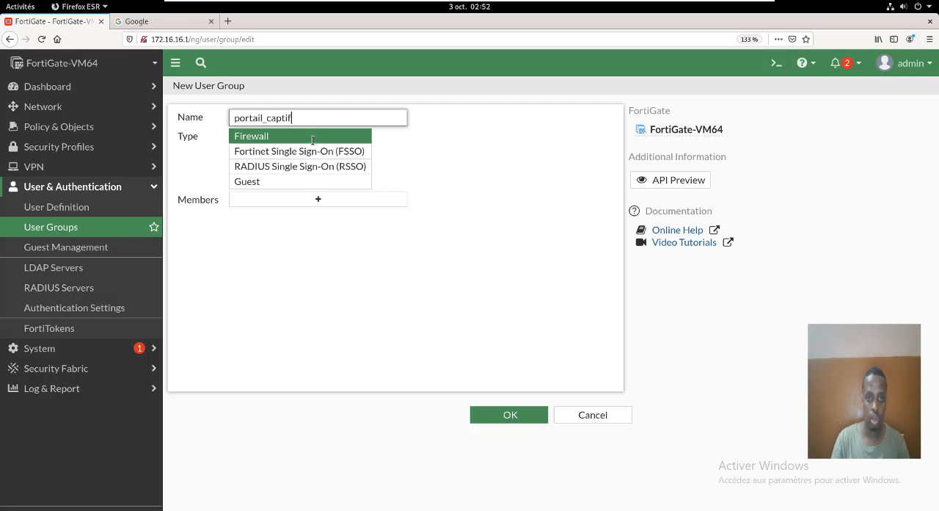
# - Add the newly created local user as a member of the portail_captif group and save the group
pyautogui.click(307, 201)
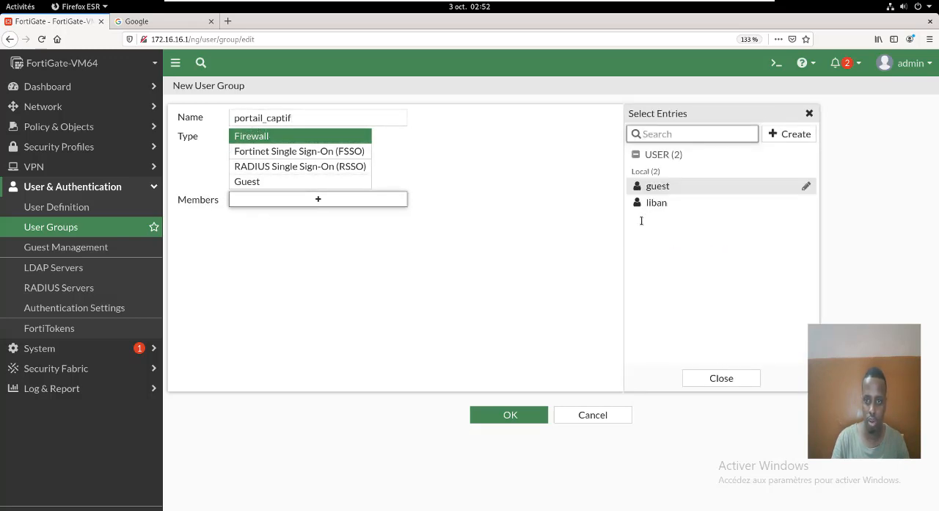
pyautogui.click(652, 204)
pyautogui.click(496, 416)
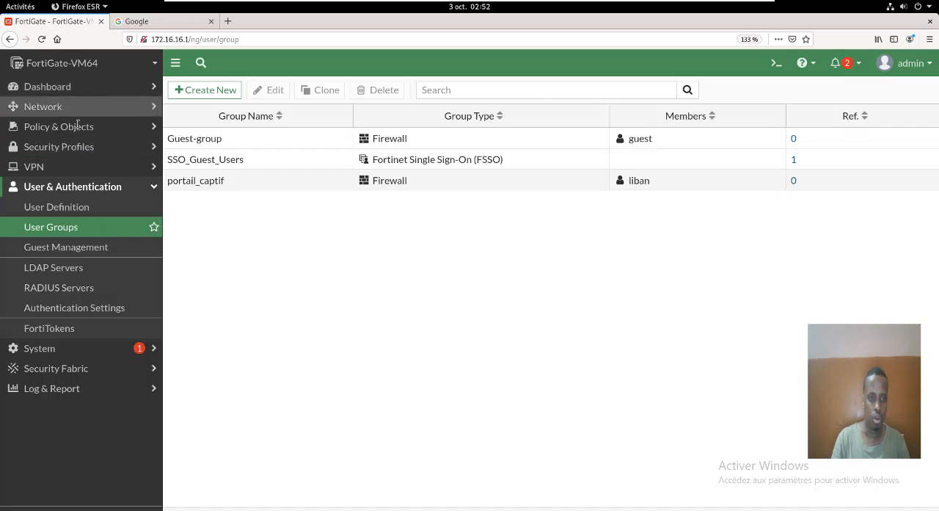
# - Open the LAN (port2) interface for editing and enable its security mode as Captive Portal
pyautogui.click(73, 108)
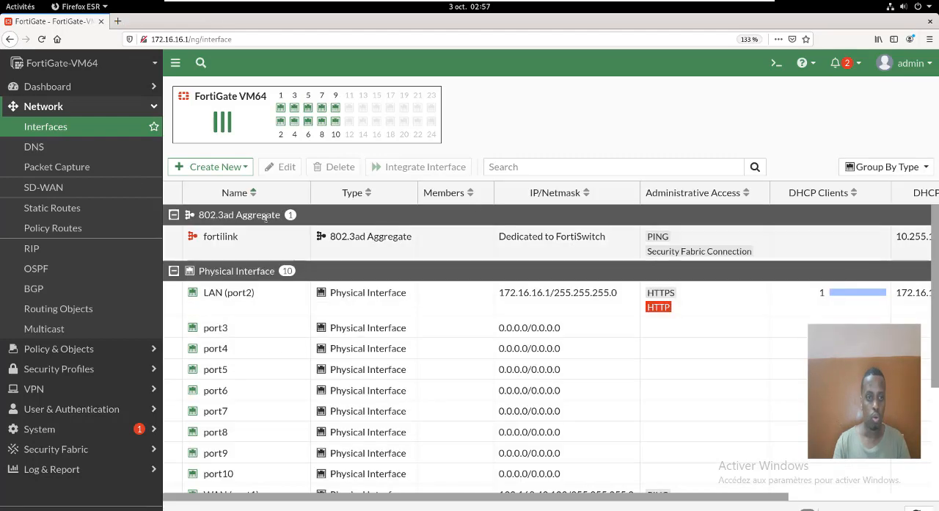
pyautogui.click(213, 290)
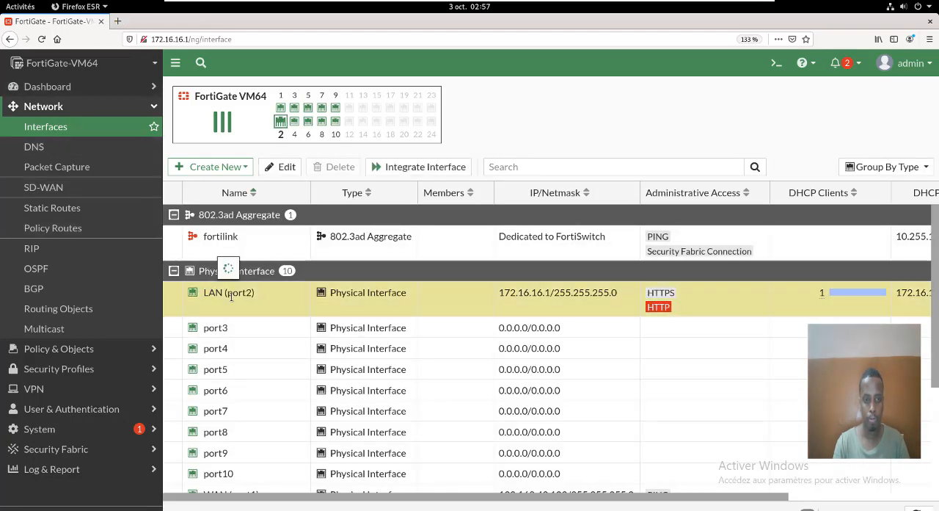
pyautogui.doubleClick(230, 292)
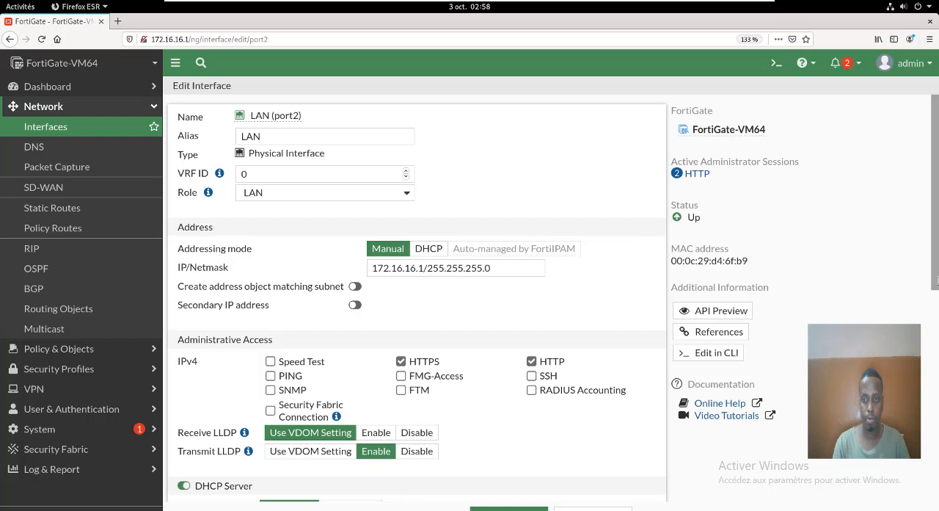
pyautogui.moveTo(936, 296); pyautogui.dragTo(930, 428)
pyautogui.scroll(-2, 499, 382)
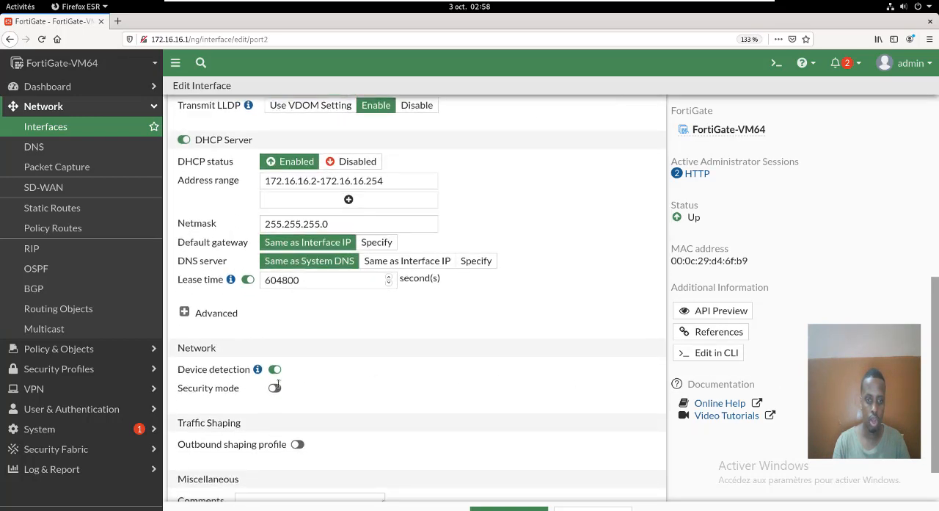
pyautogui.click(276, 388)
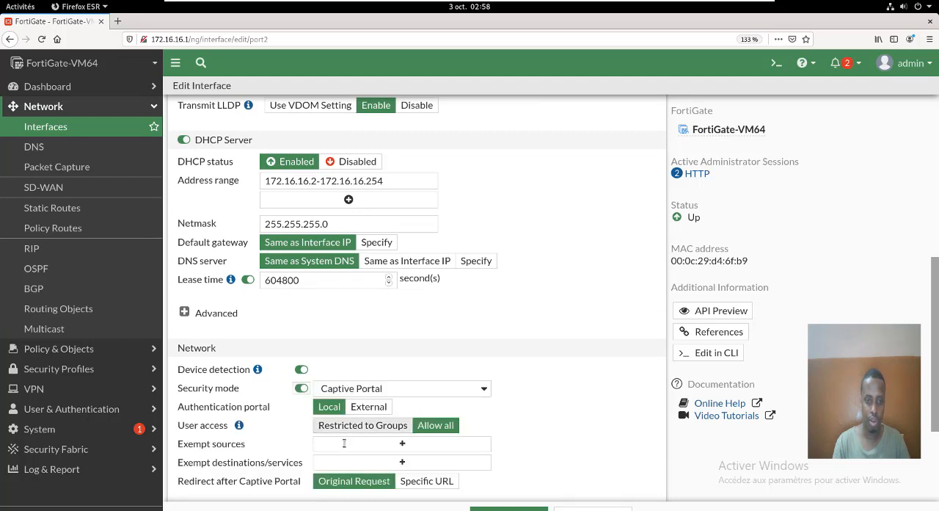
# - Restrict captive portal user access to groups and add portail_captif as the allowed user group
pyautogui.click(359, 426)
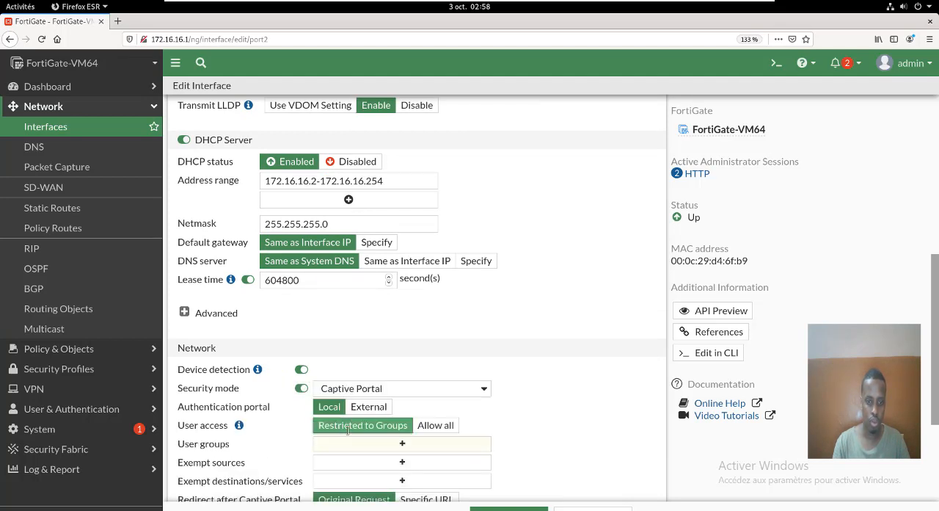
pyautogui.click(383, 443)
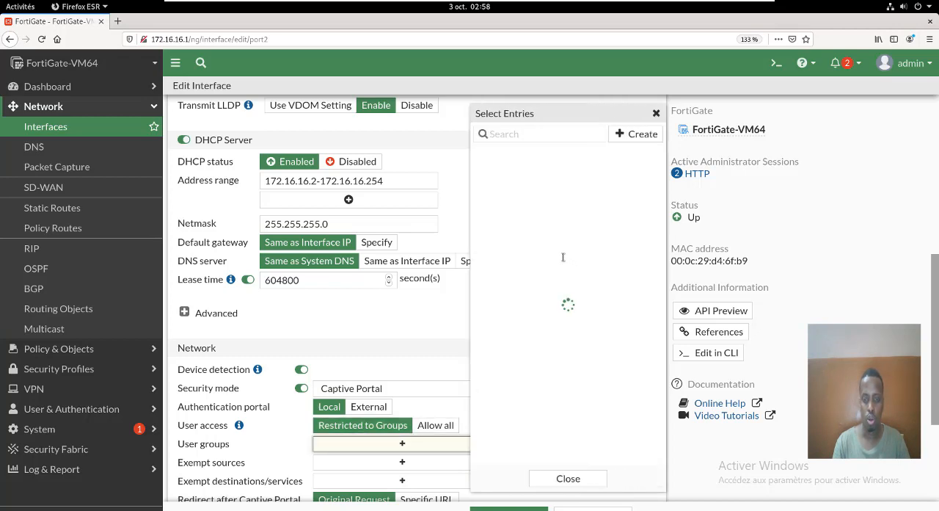
pyautogui.click(506, 173)
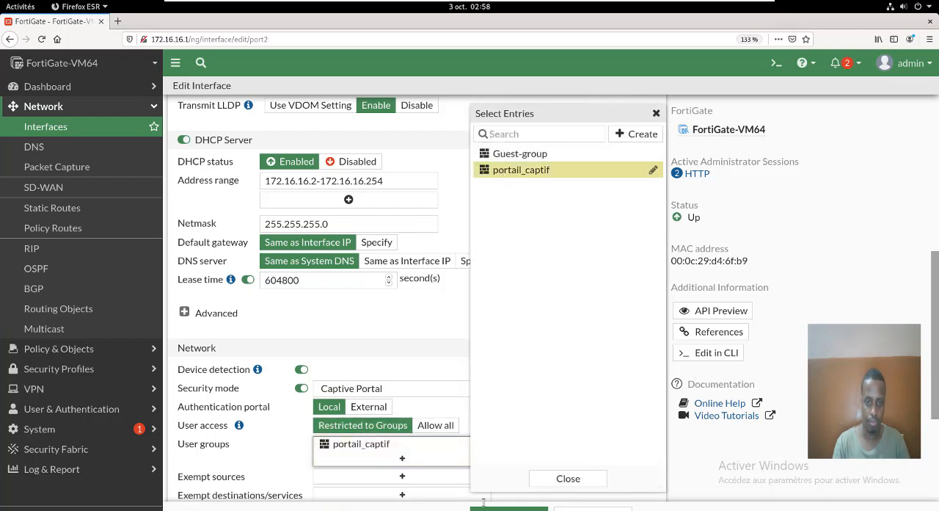
pyautogui.click(567, 478)
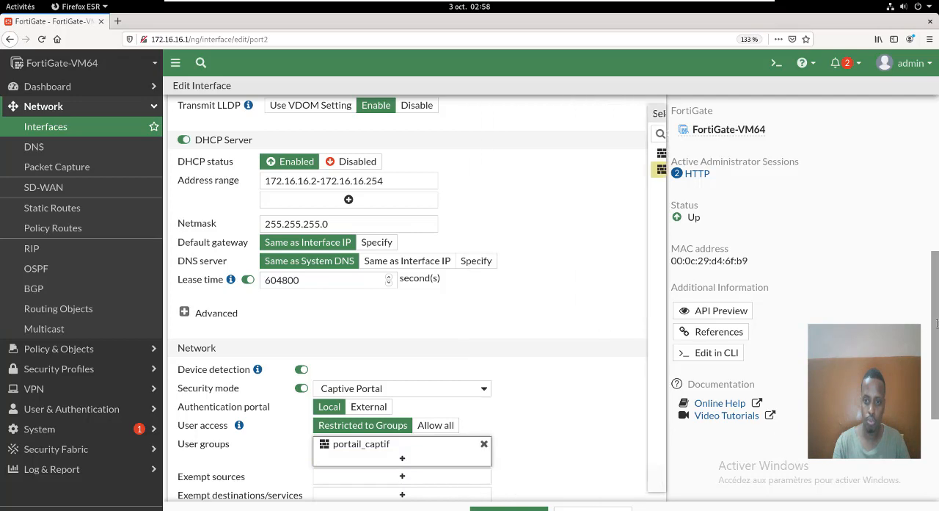
pyautogui.scroll(-3, 351, 388)
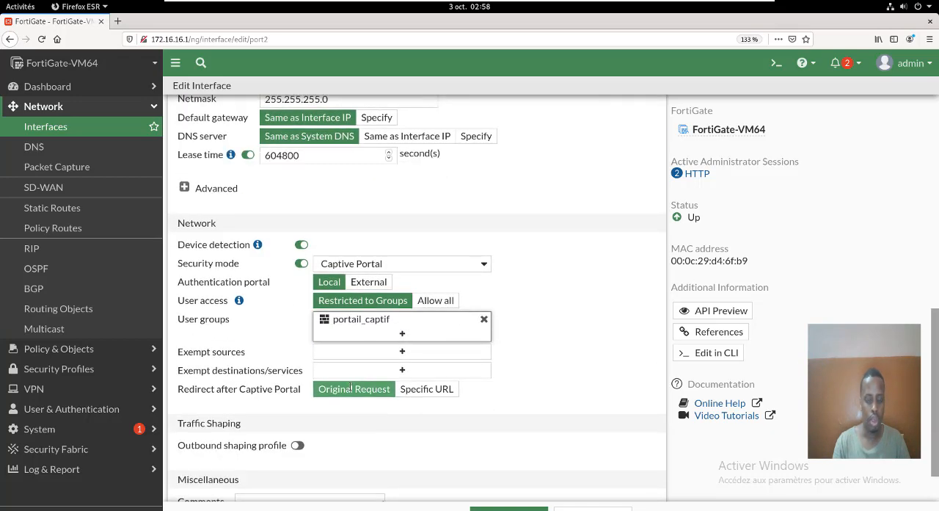
pyautogui.click(427, 389)
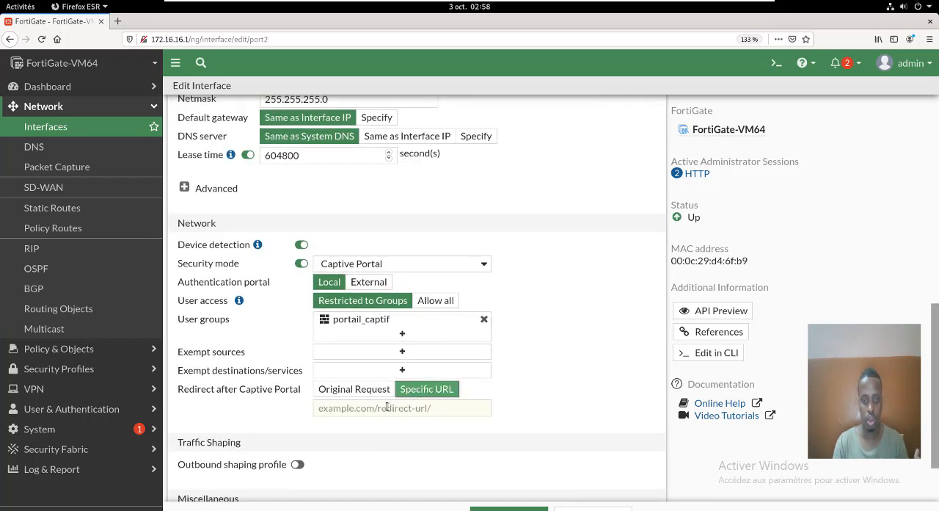
pyautogui.click(387, 407)
pyautogui.write('https:')
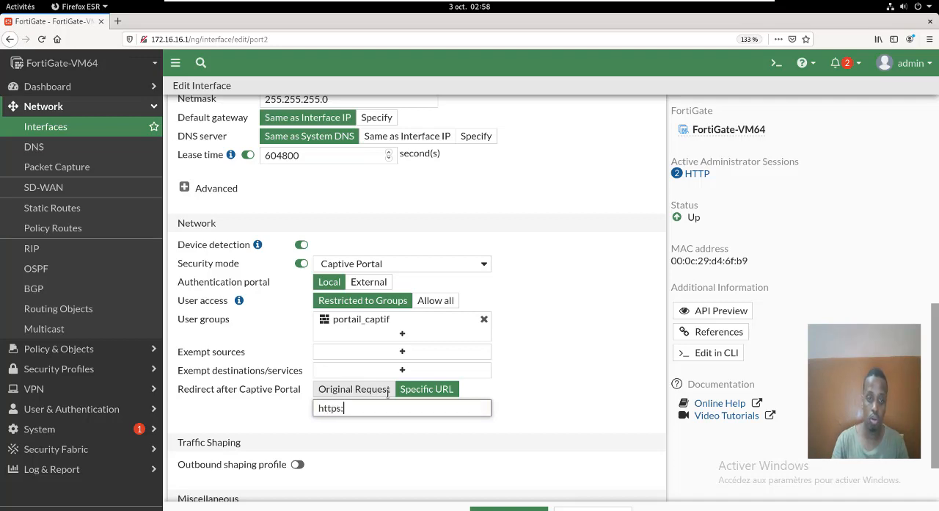
pyautogui.write('//www')
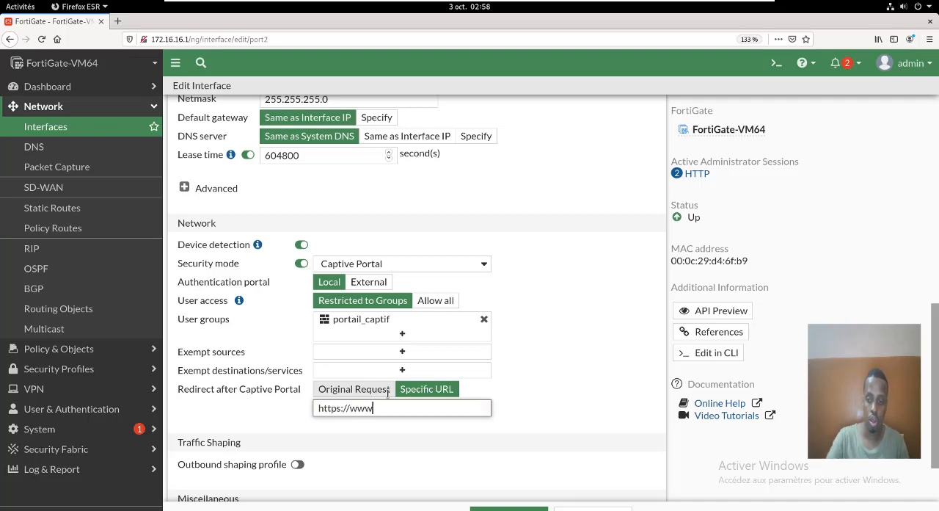
pyautogui.write('.go')
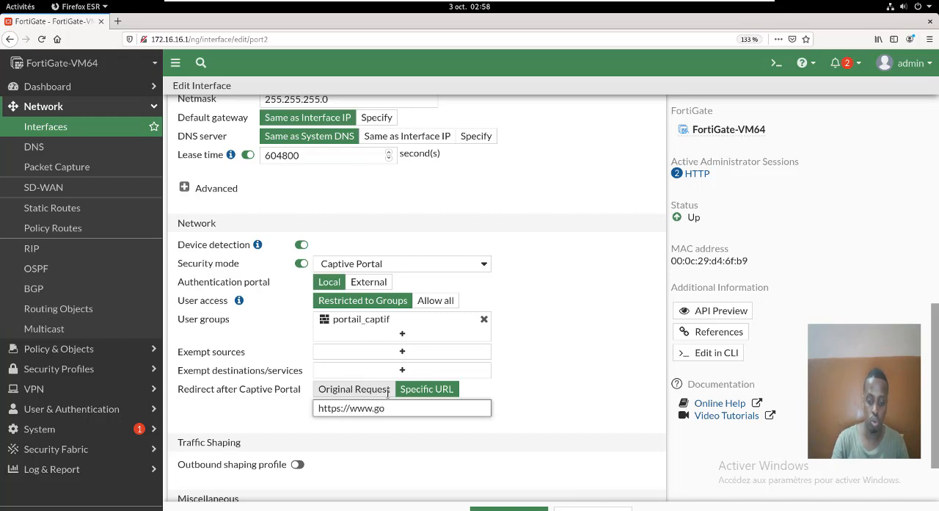
pyautogui.write('ogle.fr')
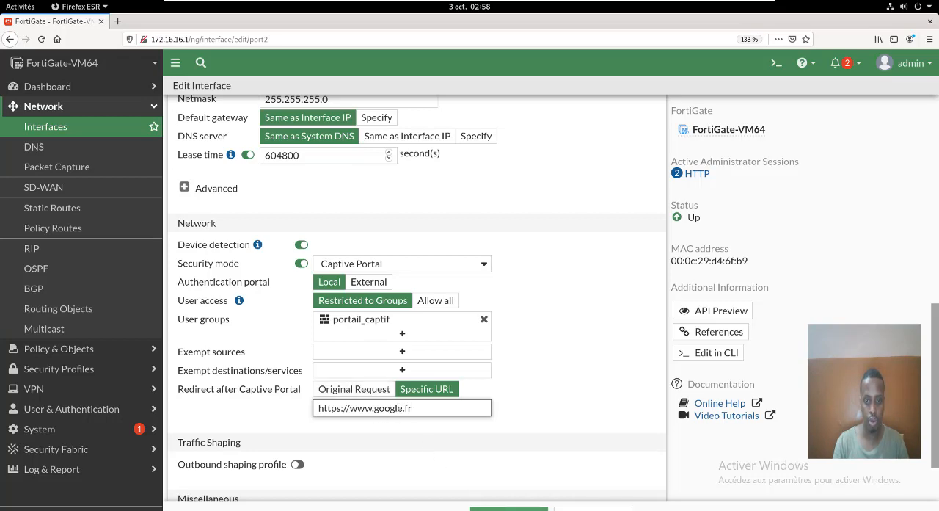
pyautogui.click(494, 506)
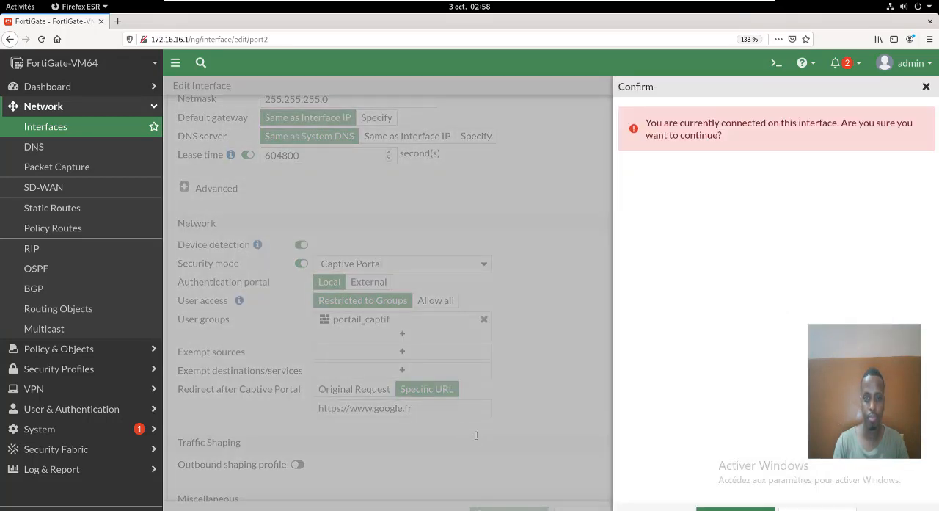
pyautogui.click(715, 507)
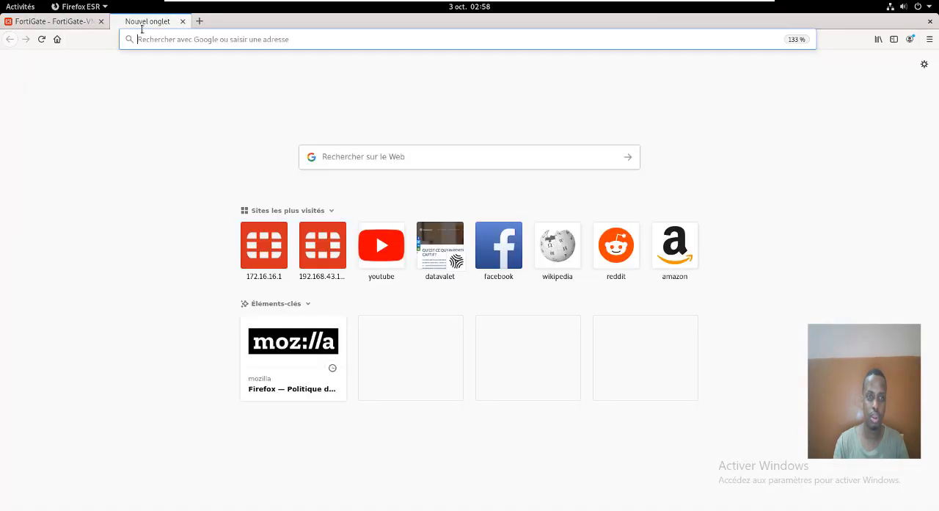
# - Test the portal by loading google.com and youtube.com in separate new browser tabs, then return to the Google tab
pyautogui.click(117, 22)
pyautogui.click(182, 40)
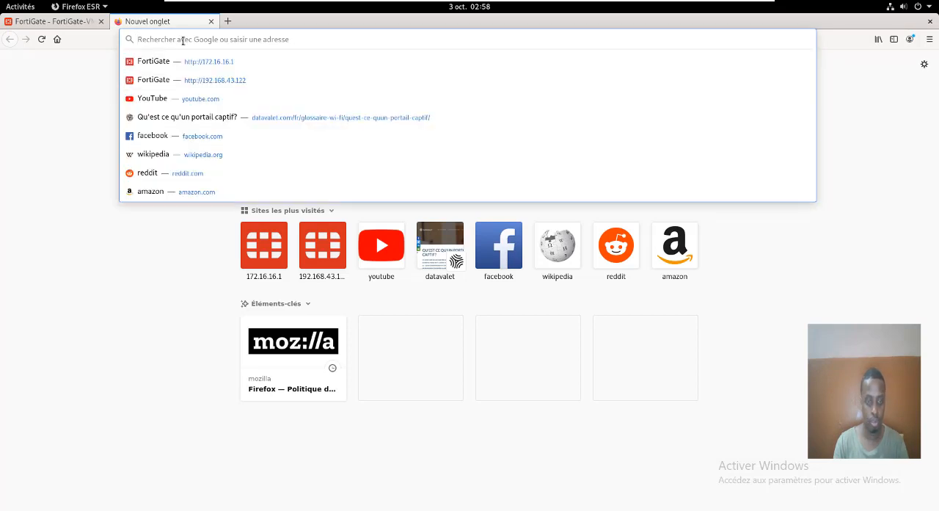
pyautogui.write('google.com')
pyautogui.press('Return')
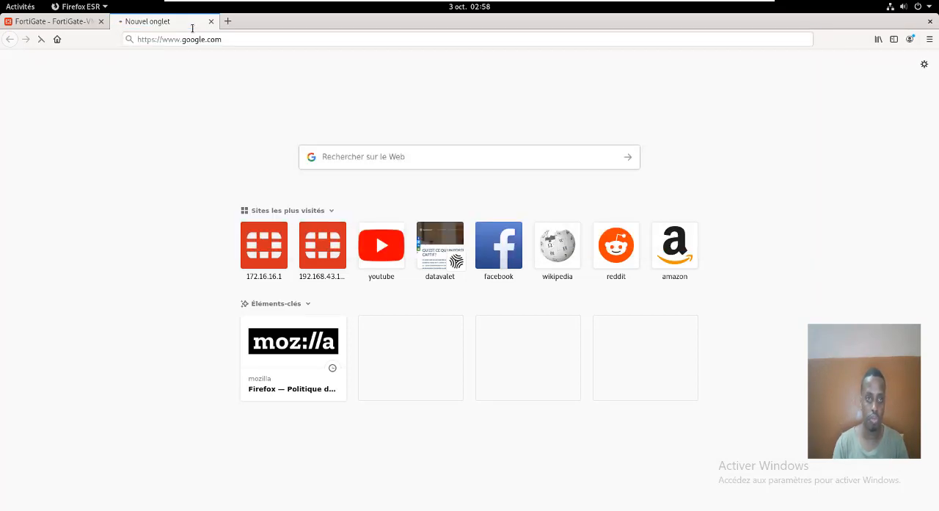
pyautogui.hotkey('ctrl', 't')
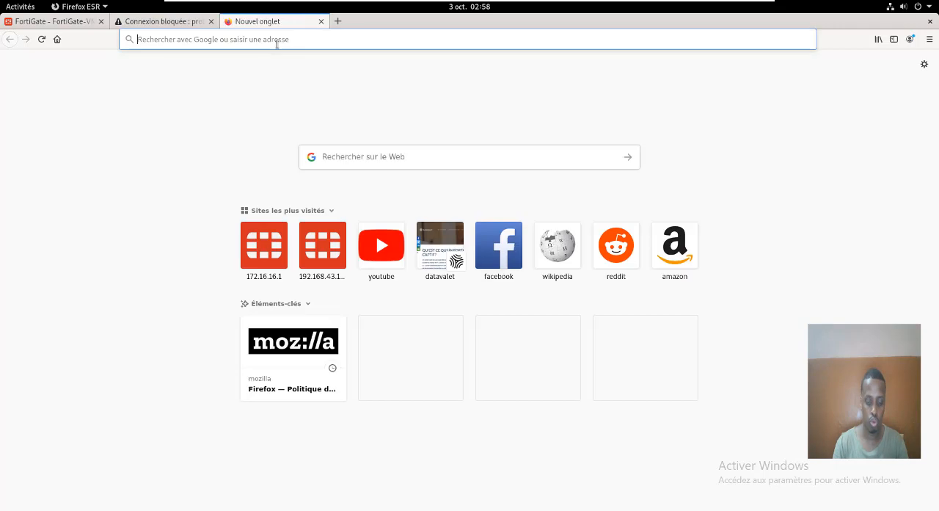
pyautogui.write('youtube.com')
pyautogui.press('Return')
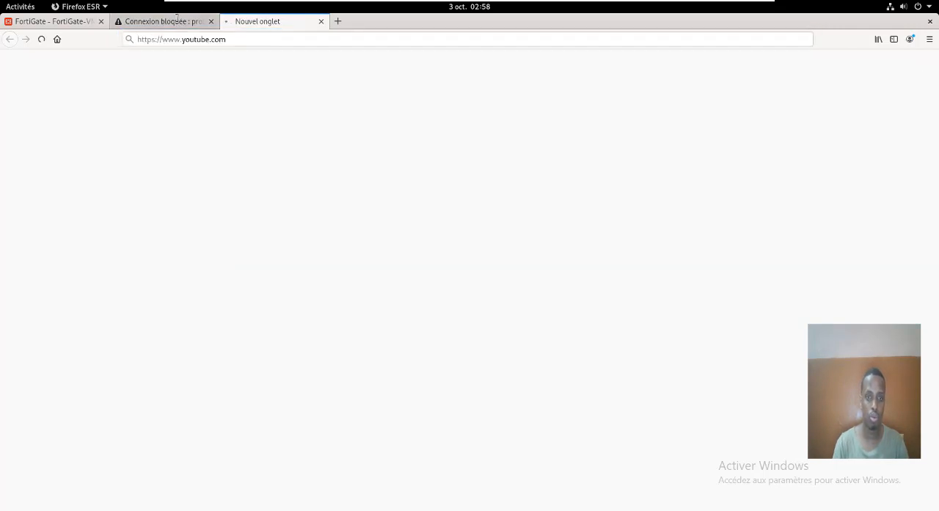
pyautogui.hotkey('ctrl', 'pageup')
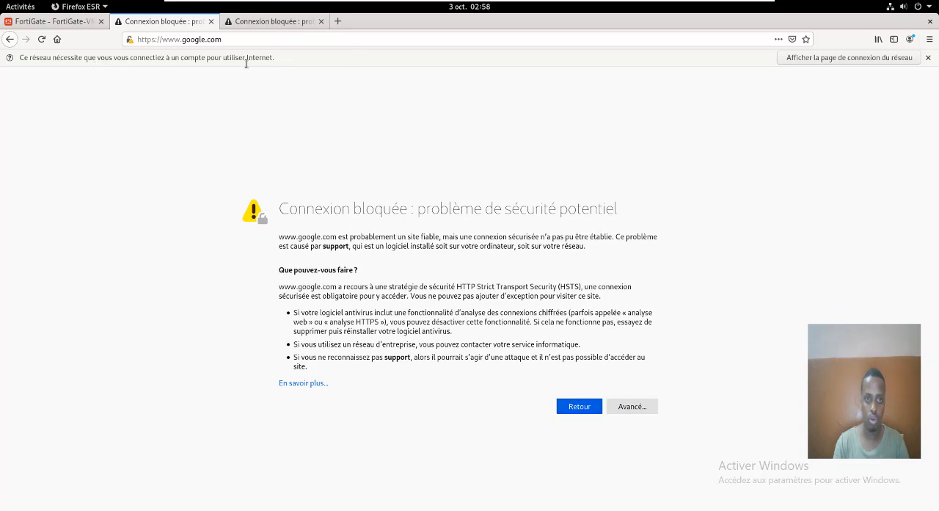
# - Open the network login page from the blocked Google page, then reload the blocked YouTube page and open the login page from there
pyautogui.click(866, 59)
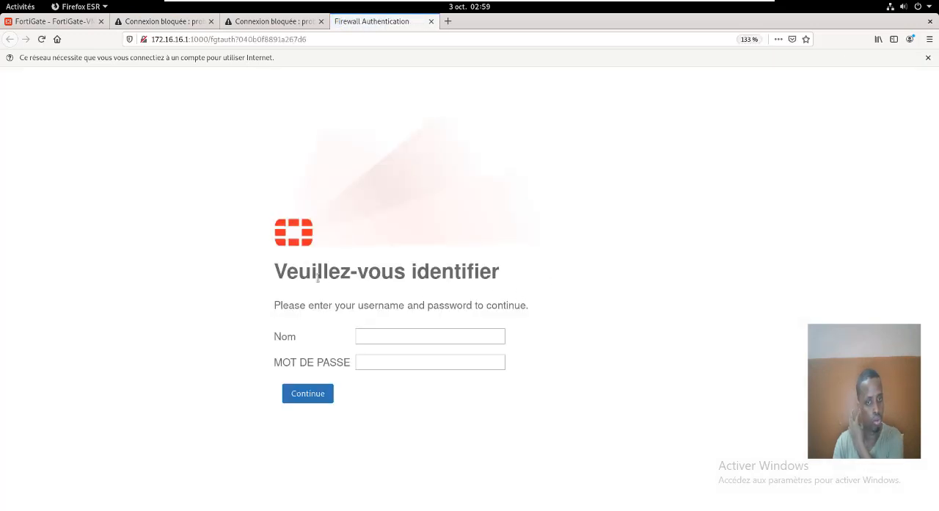
pyautogui.click(270, 23)
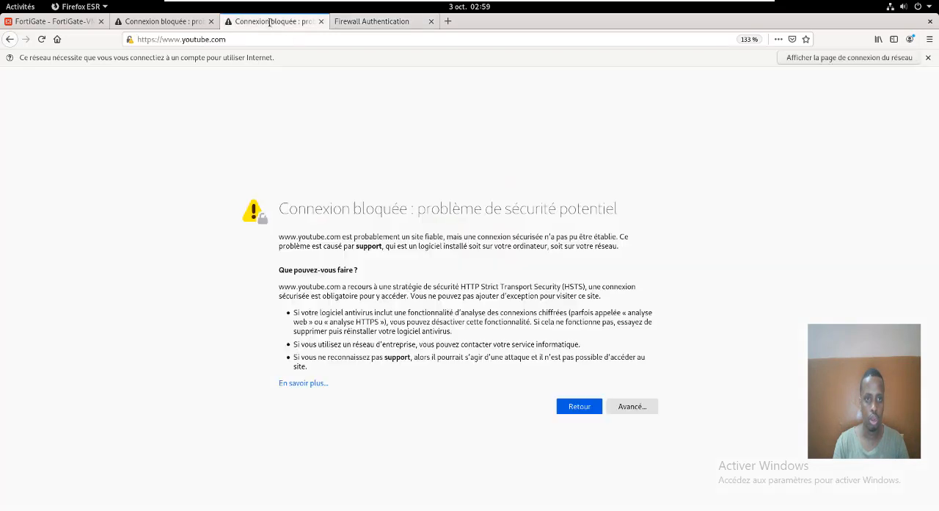
pyautogui.click(587, 409)
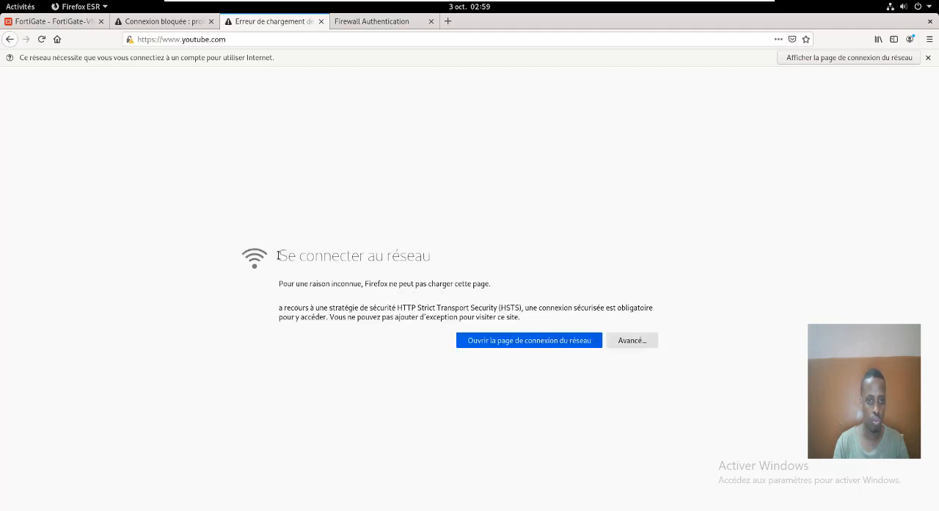
pyautogui.moveTo(278, 255); pyautogui.dragTo(436, 256)
pyautogui.click(541, 339)
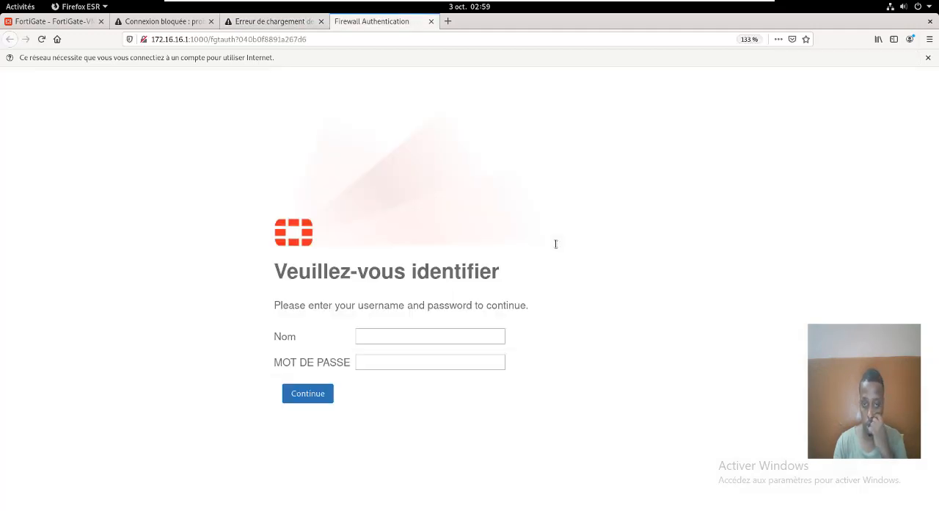
# - Log in to the captive portal with the local user's username and password, and decline saving the credentials in the browser
pyautogui.click(409, 334)
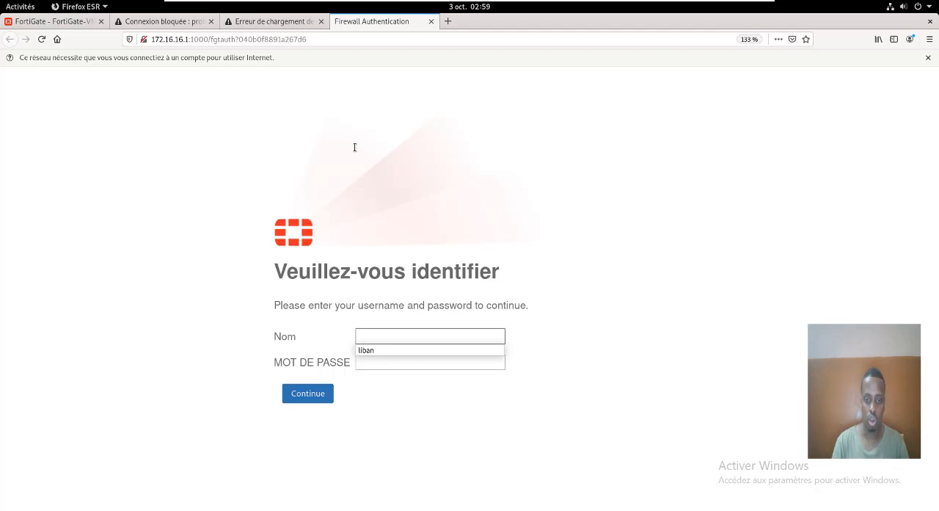
pyautogui.click(384, 349)
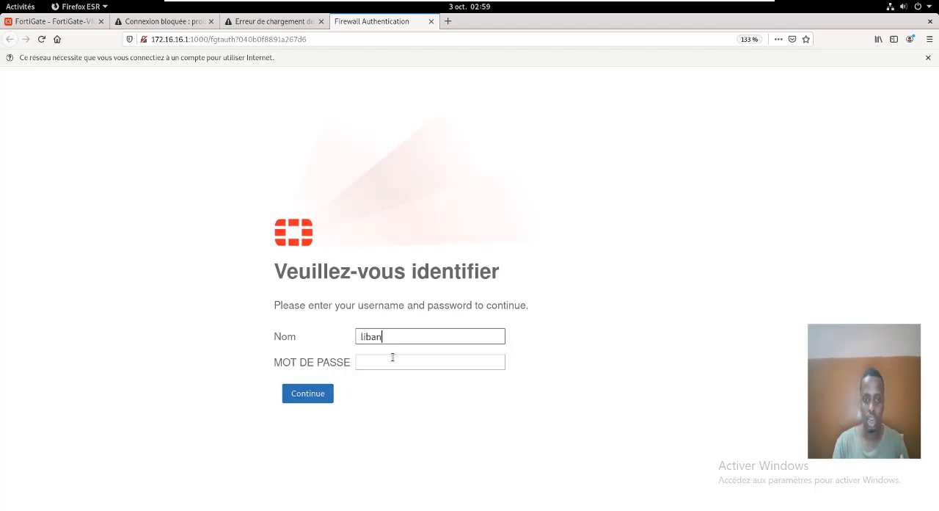
pyautogui.click(392, 359)
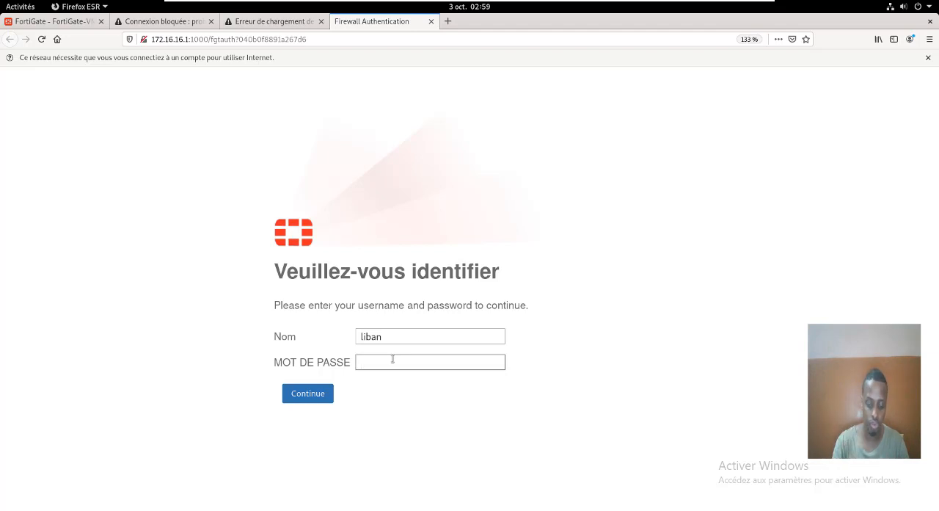
pyautogui.write('•••••')
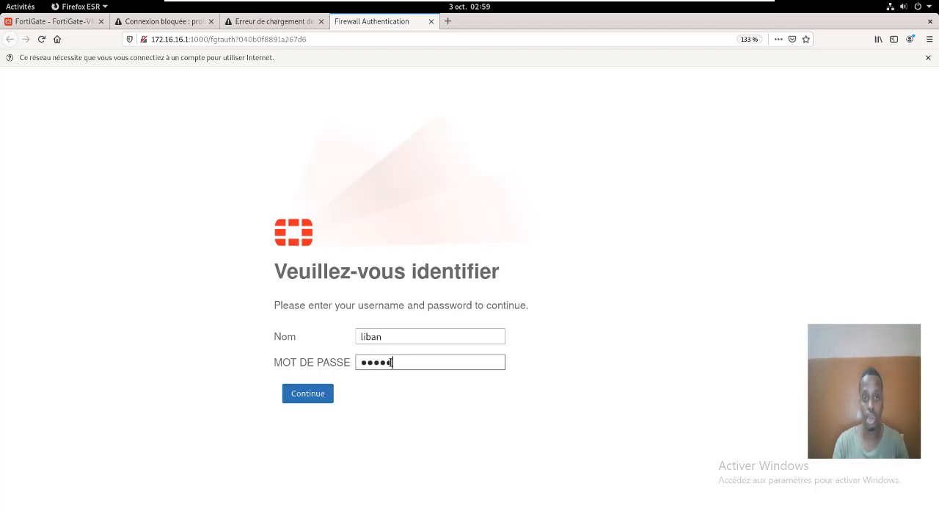
pyautogui.click(308, 394)
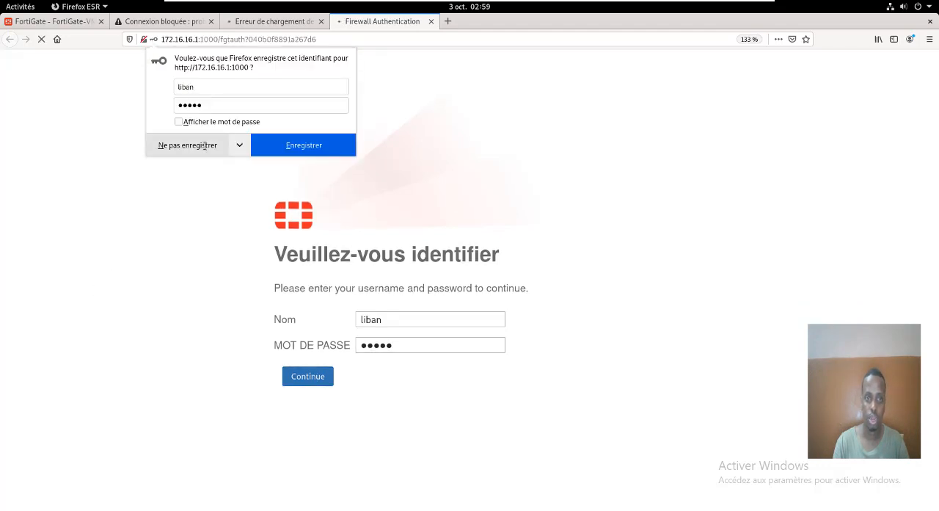
pyautogui.click(186, 143)
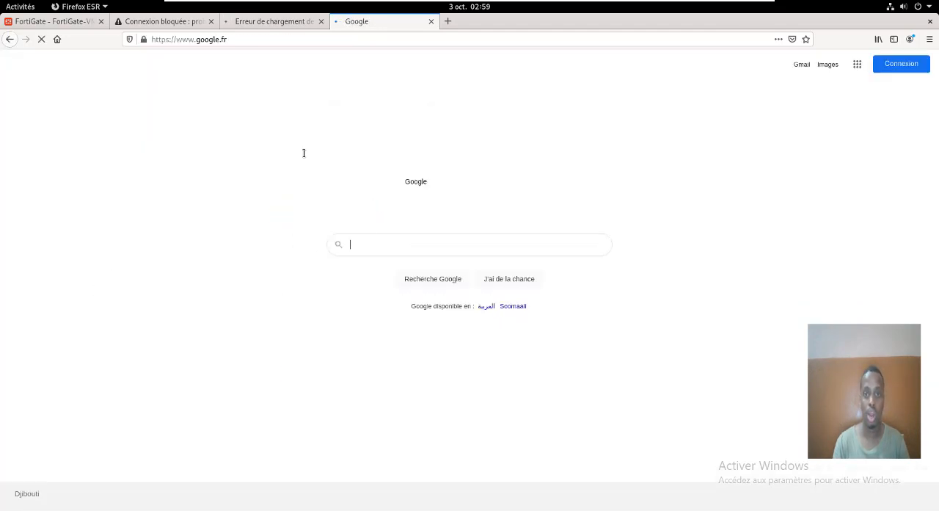
# - Check the YouTube tab, close the blocked Google tab, and return to the FortiGate interfaces page
pyautogui.click(264, 22)
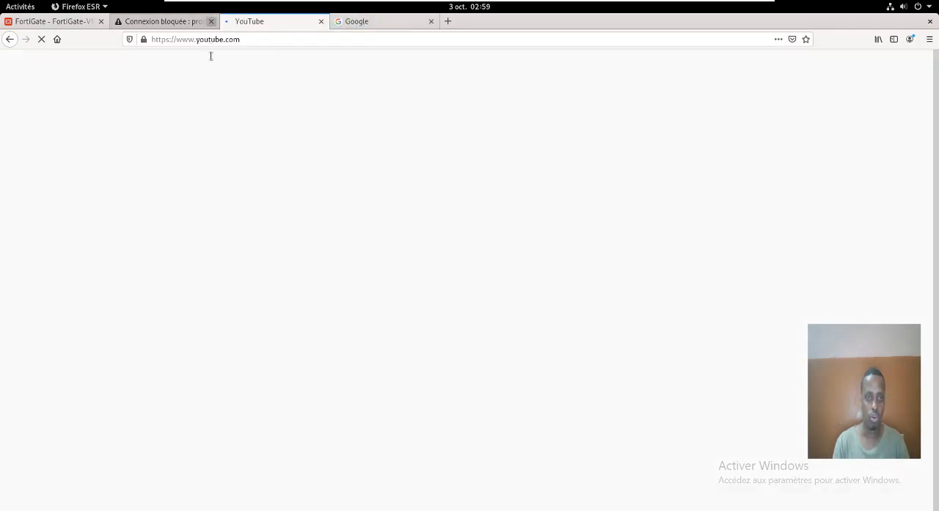
pyautogui.click(210, 21)
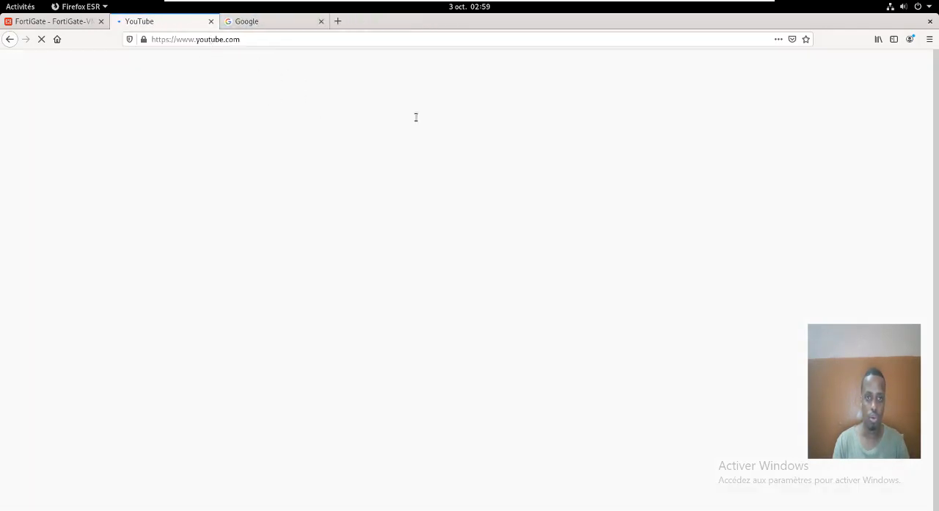
pyautogui.click(43, 22)
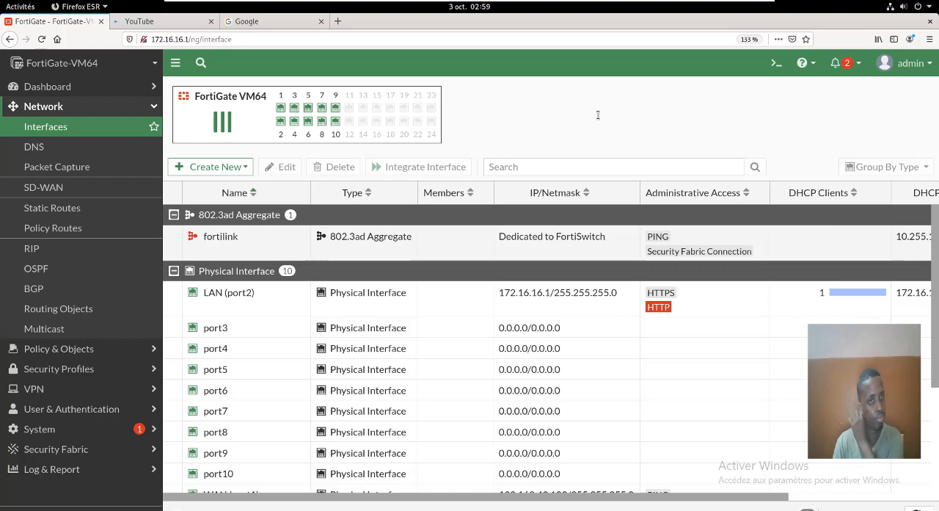
# - Open the Users & Devices dashboard and expand its Firewall Users widget to full screen to check the authenticated users
pyautogui.click(88, 108)
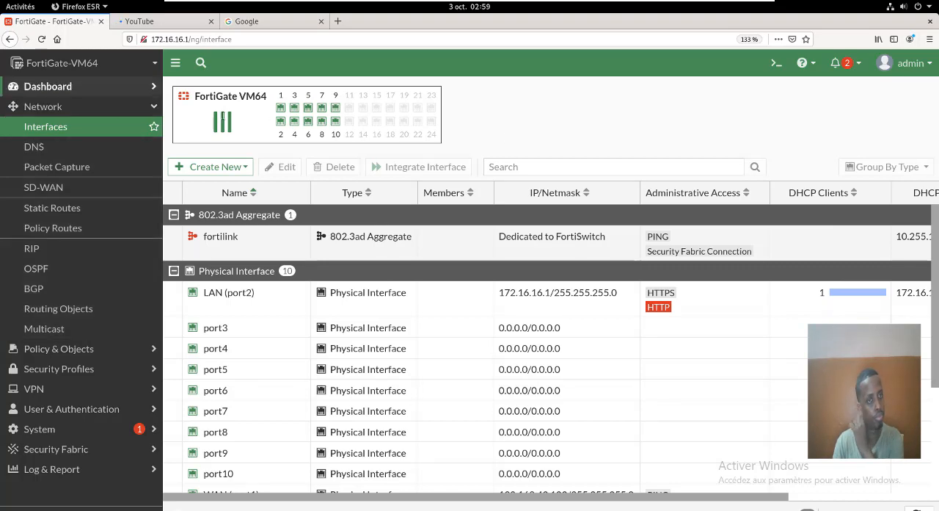
pyautogui.click(66, 87)
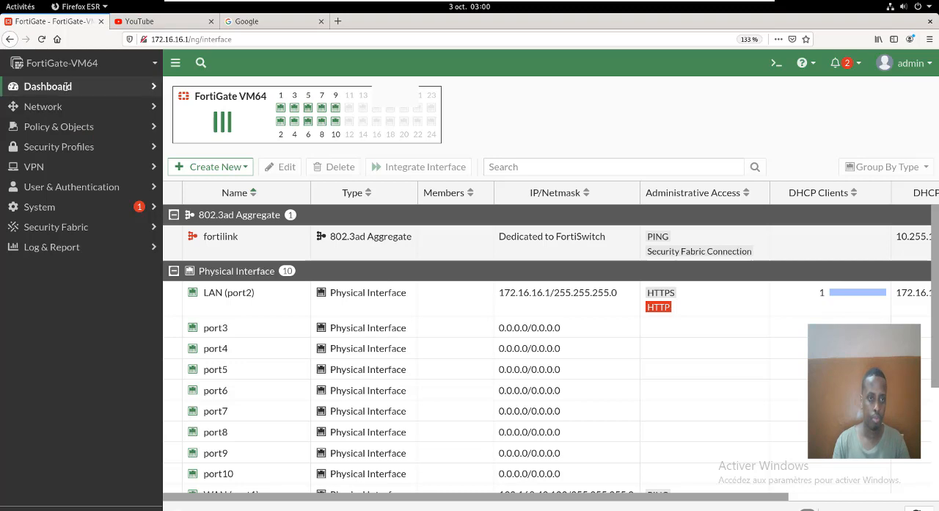
pyautogui.click(132, 94)
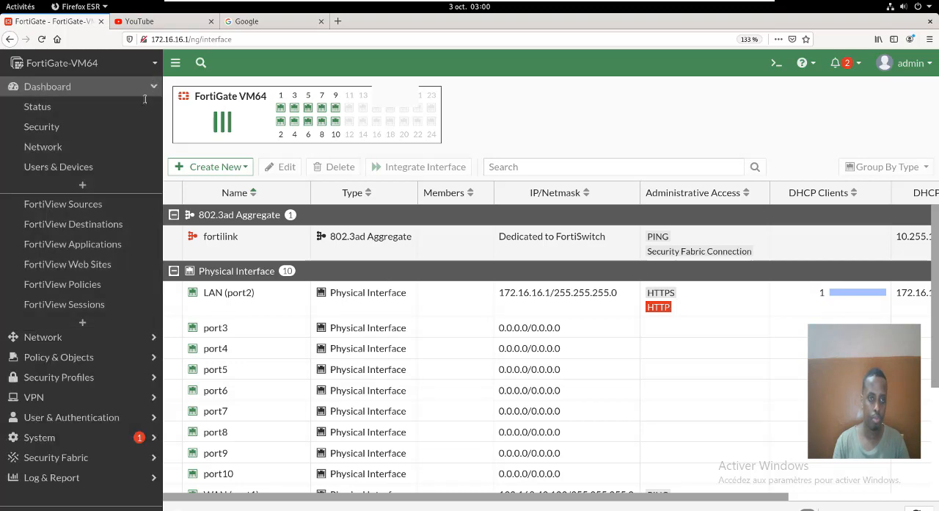
pyautogui.click(143, 96)
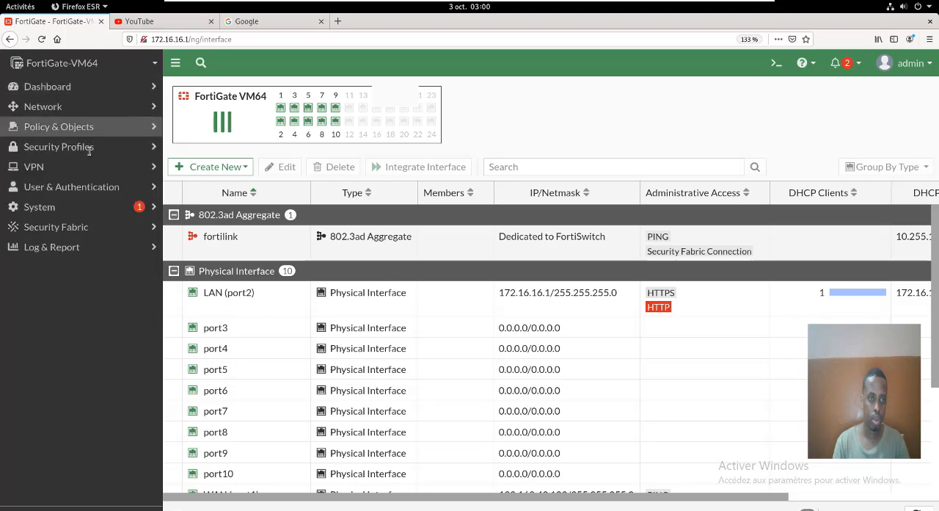
pyautogui.click(151, 90)
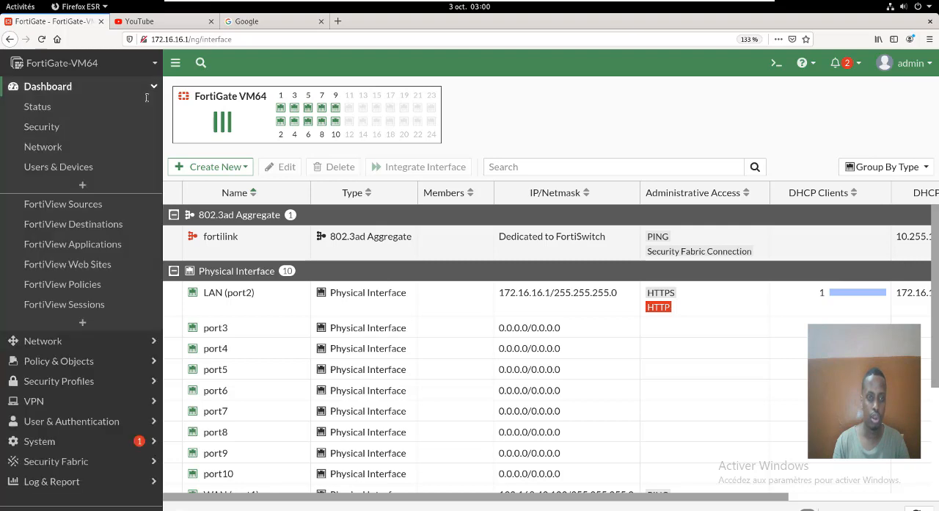
pyautogui.click(70, 167)
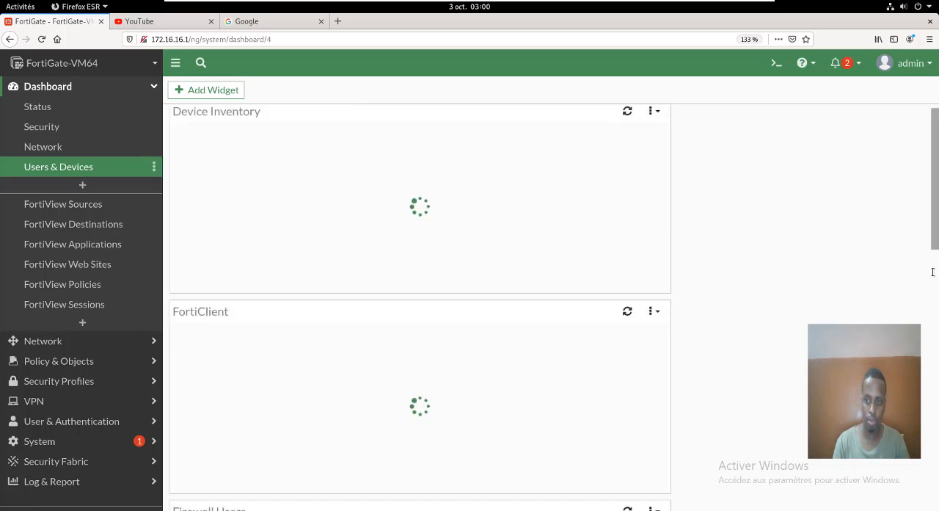
pyautogui.scroll(-4, 933, 273)
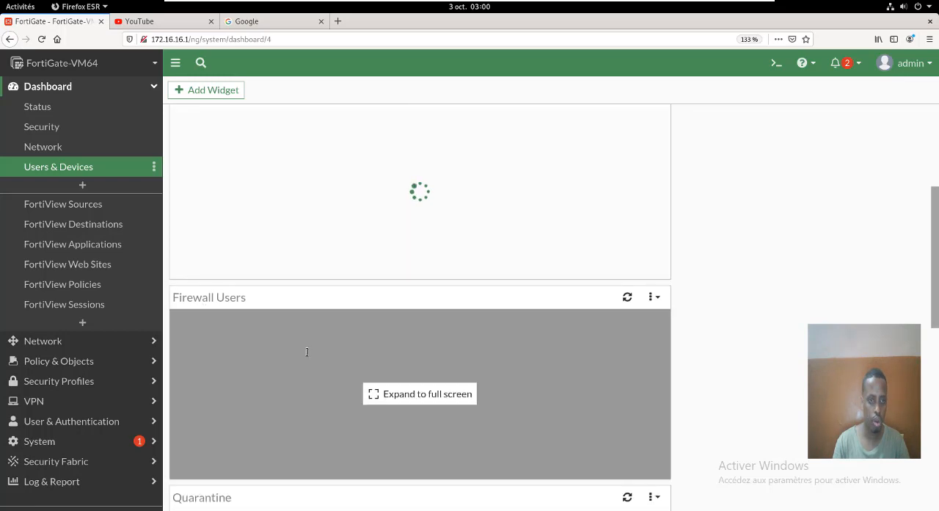
pyautogui.doubleClick(336, 348)
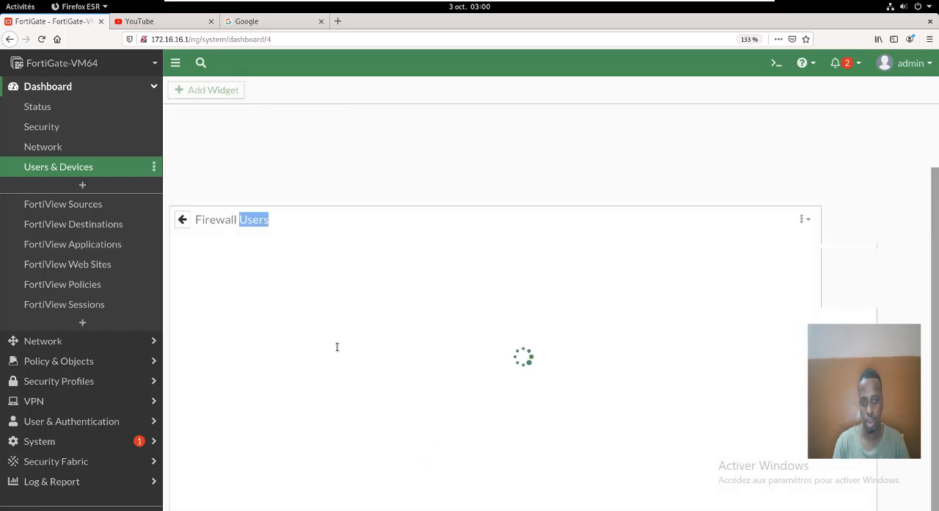